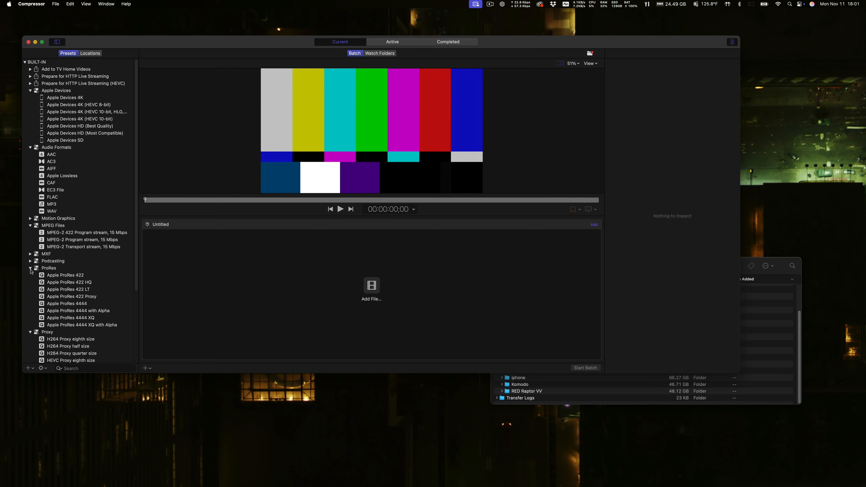
- Collapse the ProRes preset group and bring the T7 drive's Finder window in front, moved clear of the batch area
click(30, 268)
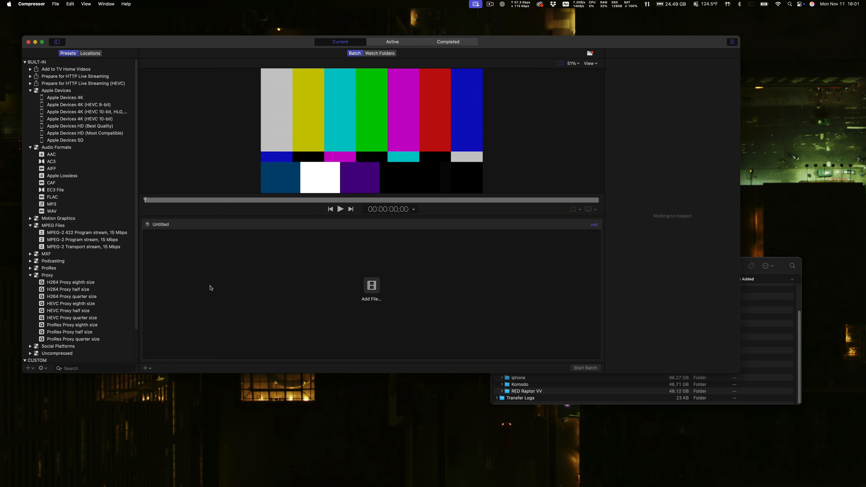
click(750, 262)
drag(613, 266, 647, 227)
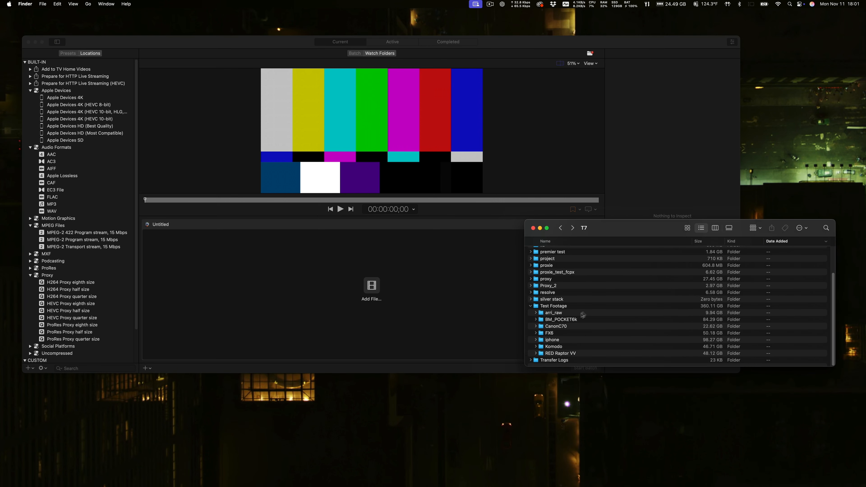
- Try to add the Komodo folder and the CanonC70 folder from Test Footage to the batch
drag(544, 347, 373, 299)
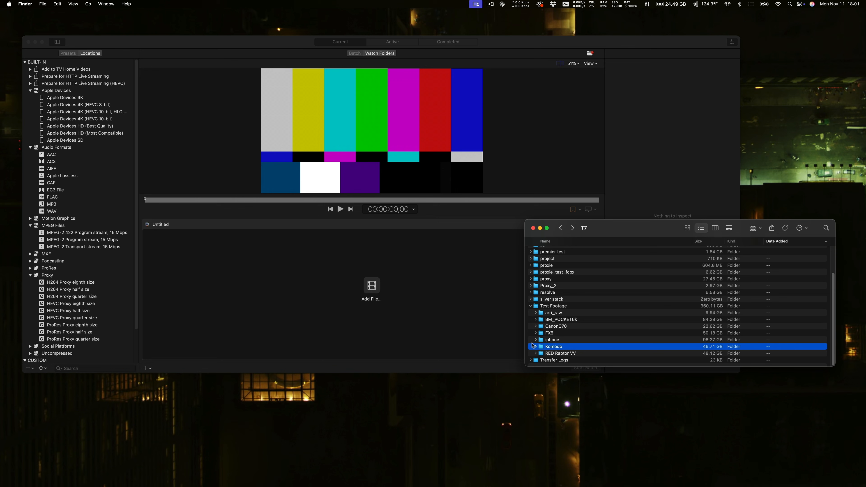
drag(541, 348, 370, 290)
drag(568, 234, 617, 228)
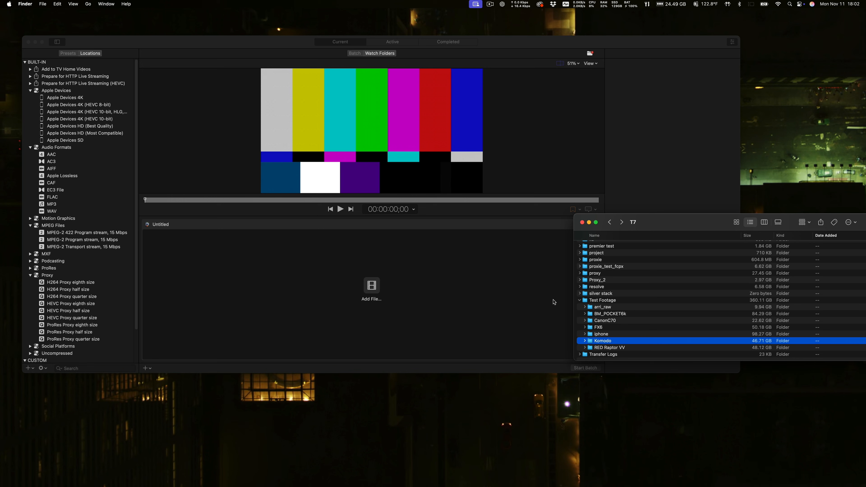
click(595, 321)
drag(593, 324, 403, 294)
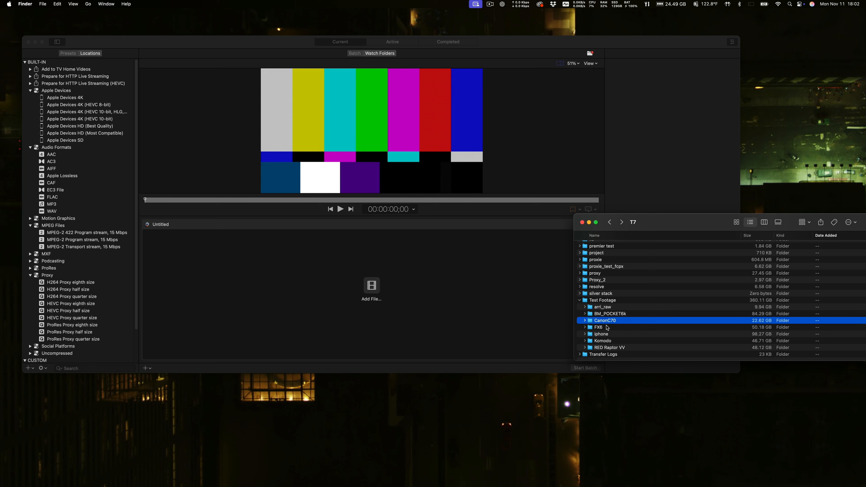
- Expand the CanonC70 folder and select all the .CRM clips inside it
click(584, 321)
scroll(585, 323, down, 2)
click(604, 301)
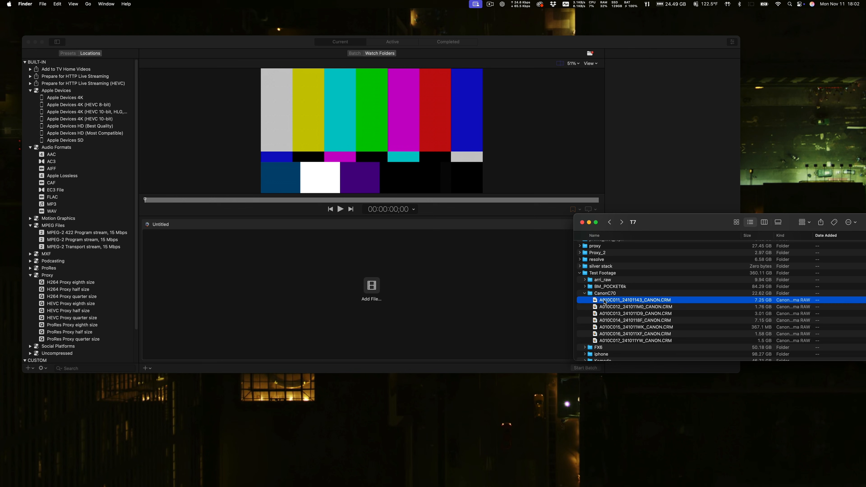
shift+click(606, 340)
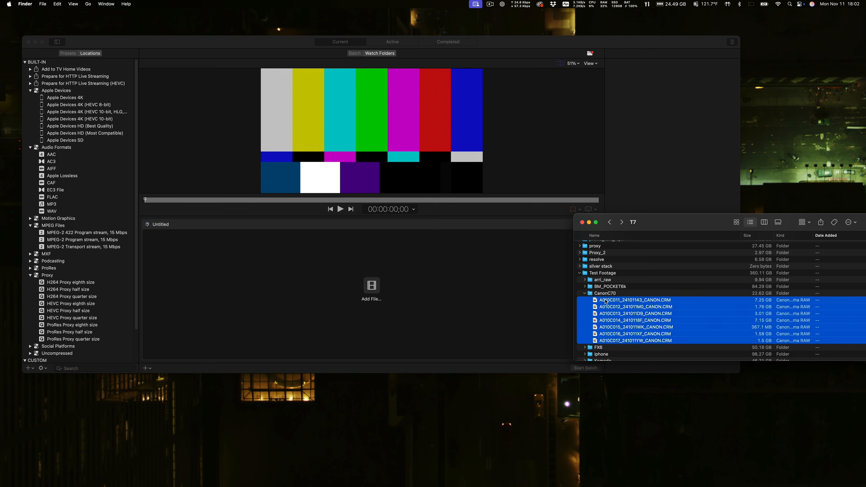
- Browse the T7 drive's Canon_footage folder down through CanonA019 and CRM to REEL_019
scroll(605, 300, up, 6)
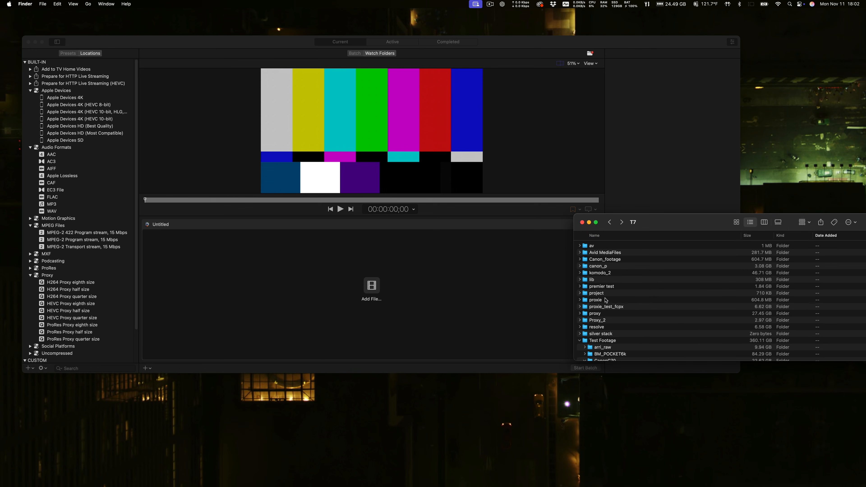
click(581, 260)
click(585, 267)
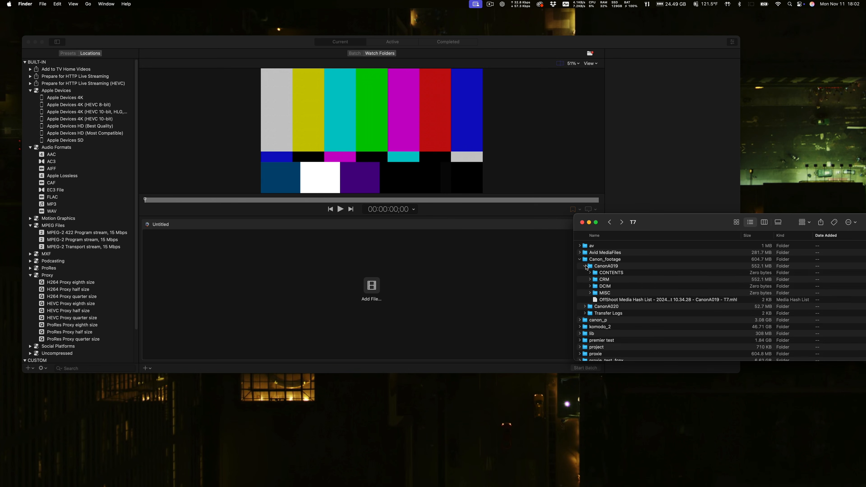
click(590, 280)
click(595, 286)
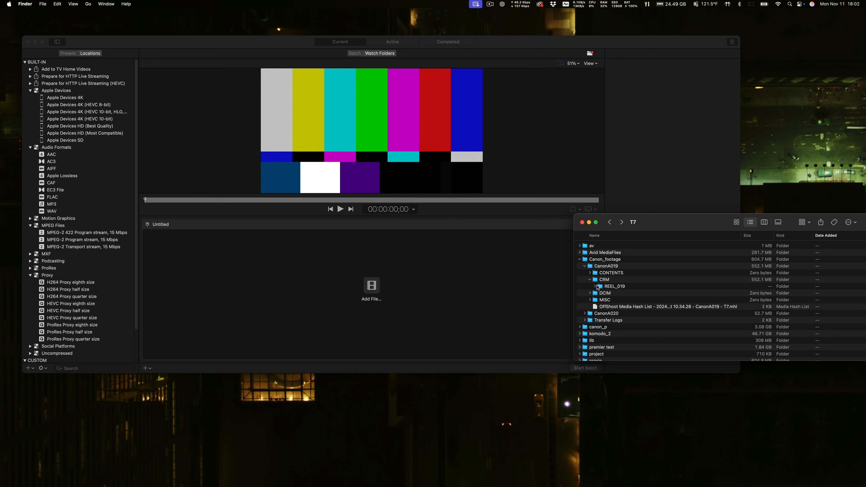
click(595, 286)
click(590, 279)
- Try to add the whole CanonA019 folder and the REEL_019 folder to the batch
drag(590, 268, 371, 290)
click(590, 280)
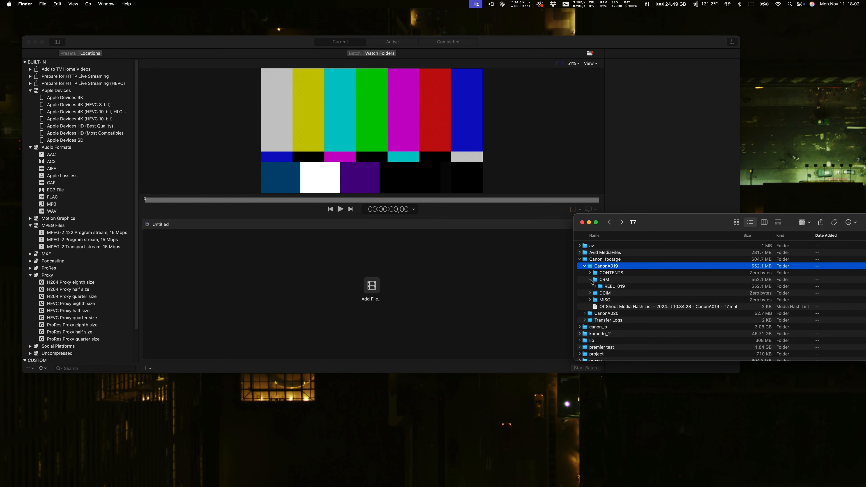
drag(600, 288, 370, 290)
- Add the three .CRM clips in the REEL_019 folder to the batch and move the Finder window aside
click(595, 287)
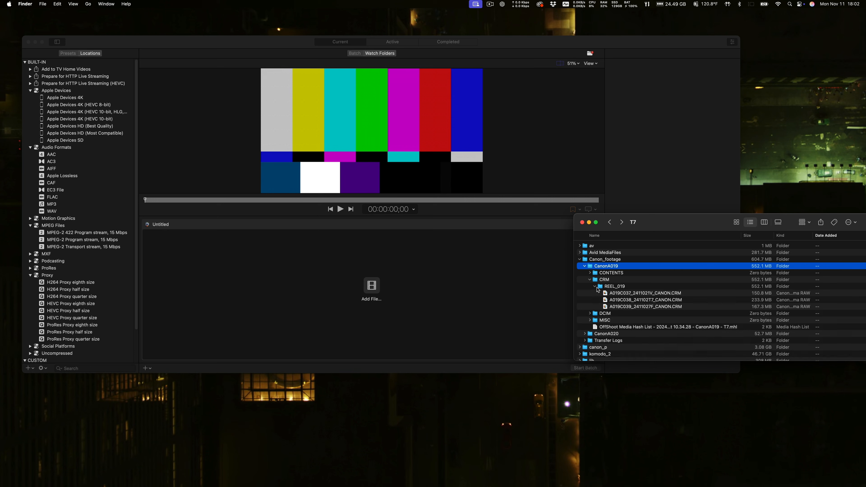
click(613, 294)
shift+click(615, 307)
drag(597, 295, 383, 277)
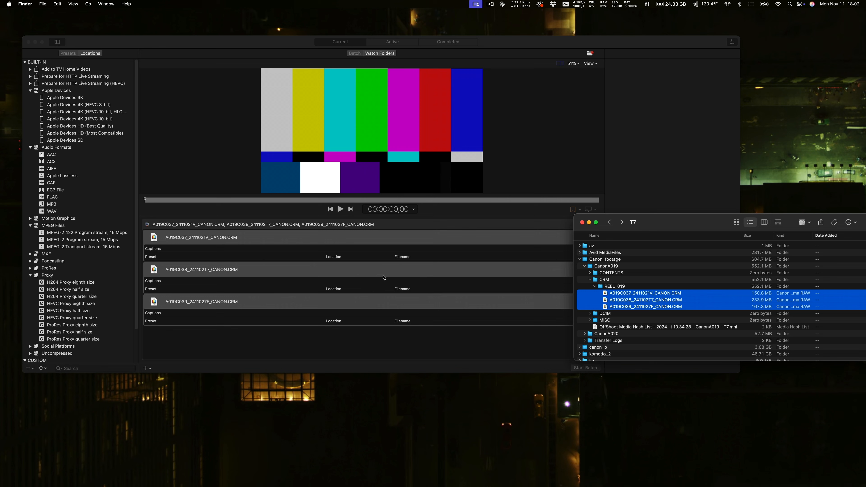
drag(649, 225, 709, 216)
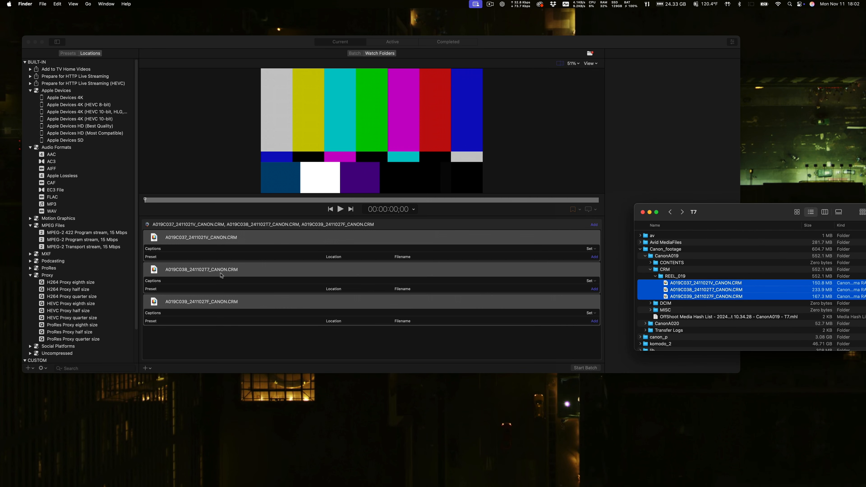
- Apply the ProRes Proxy half size preset to all three Canon clips in the batch
click(53, 334)
click(47, 332)
drag(42, 334, 266, 228)
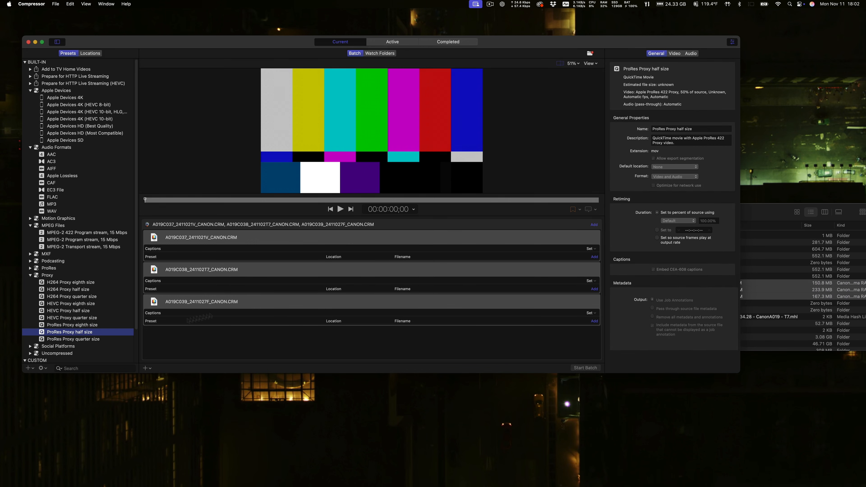
click(253, 301)
super+click(251, 272)
click(249, 242)
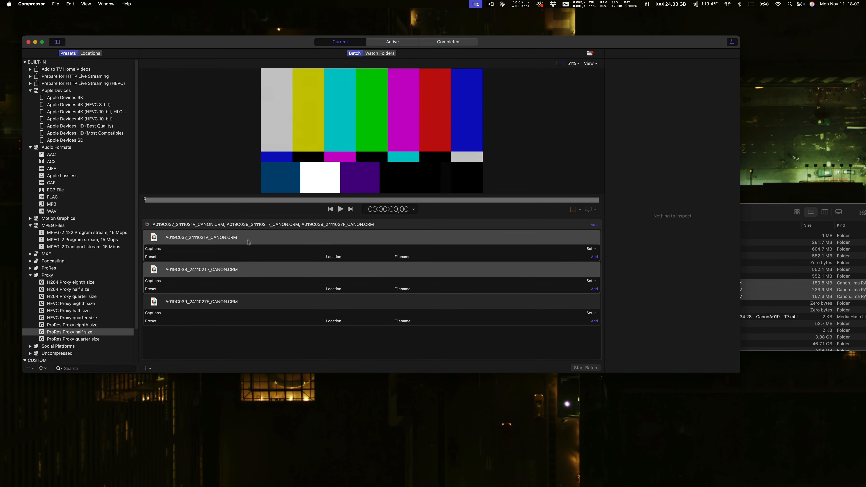
super+click(220, 309)
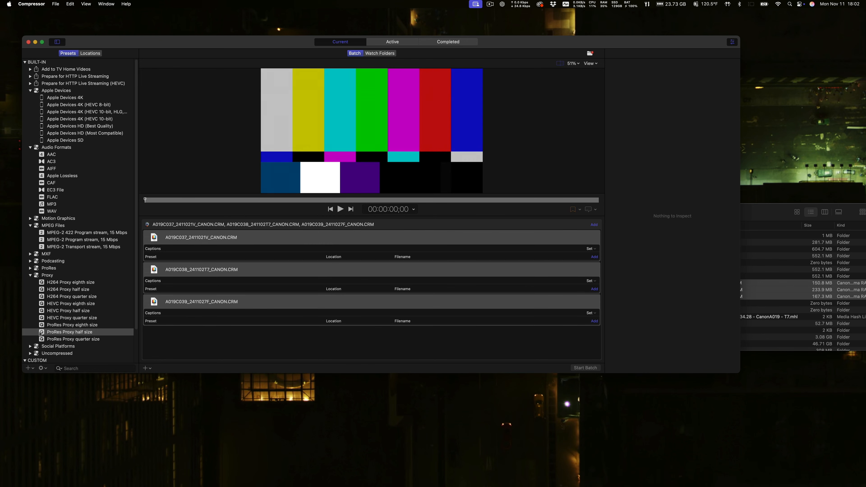
drag(42, 334, 271, 239)
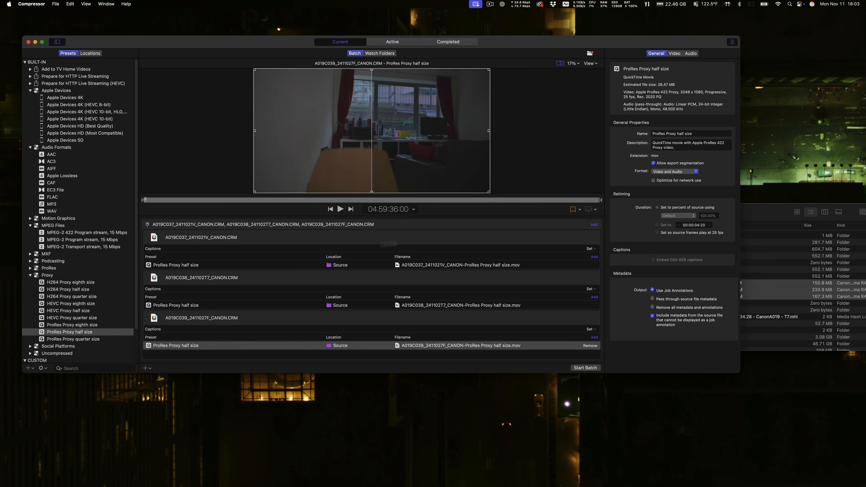
- Set the output location of clip A019C037's proxy to the silver stack folder on the T7 drive
click(330, 268)
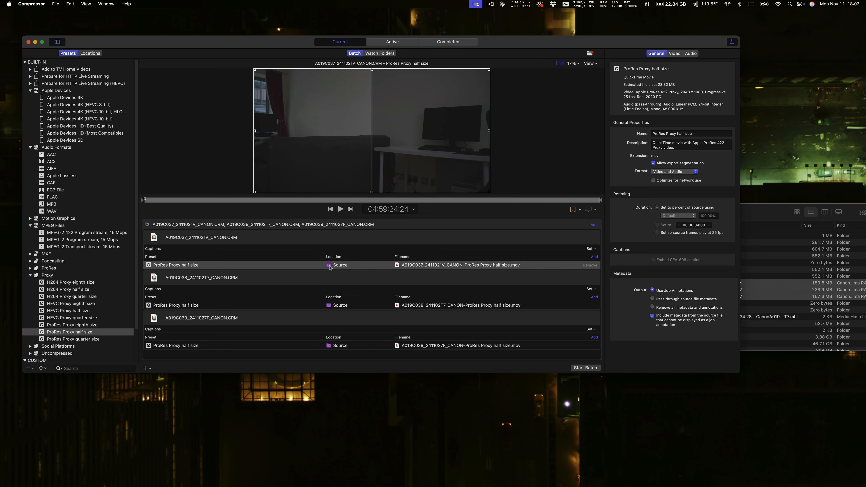
right_click(330, 268)
mouse_move(349, 297)
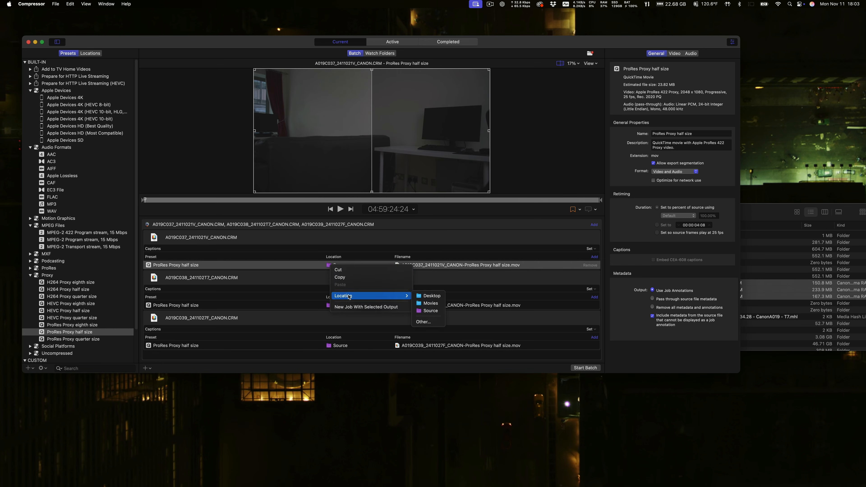
click(430, 322)
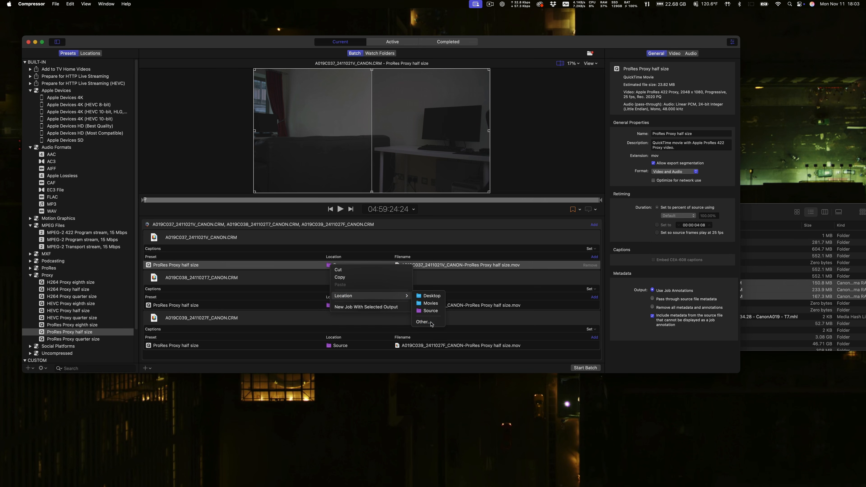
scroll(272, 250, down, 10)
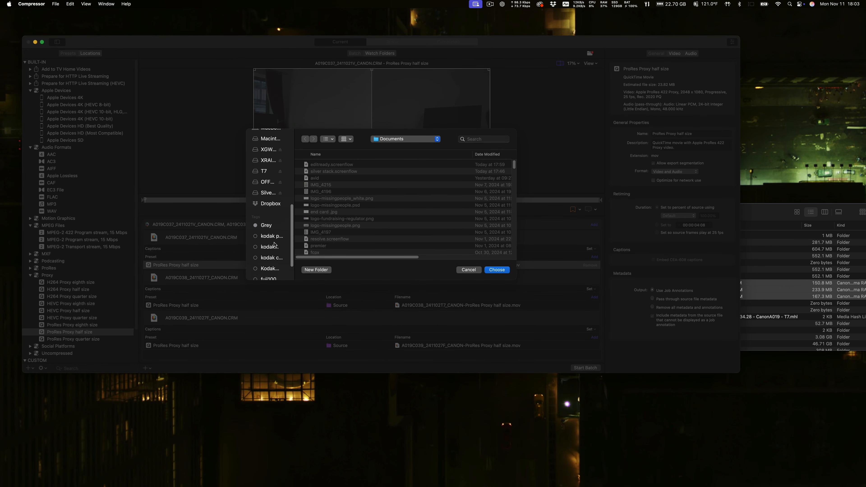
click(264, 171)
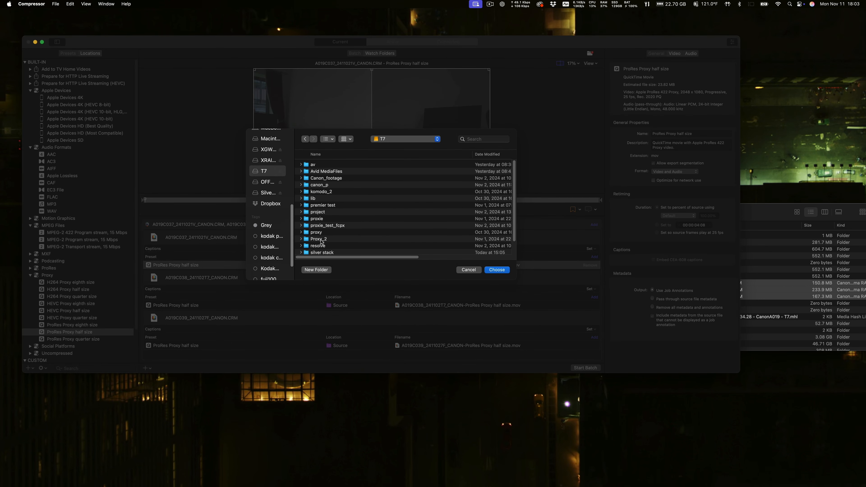
click(320, 254)
click(497, 270)
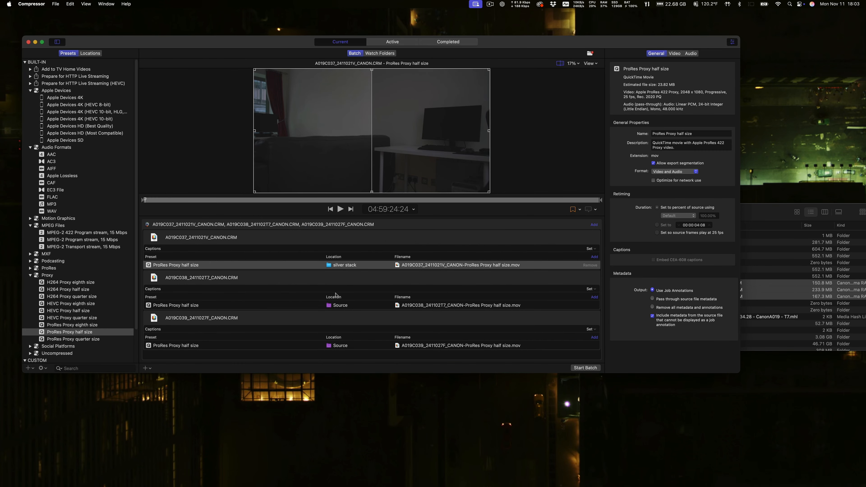
- Set the output location of clip A019C038's proxy to the T7 drive's silver stack folder
right_click(330, 309)
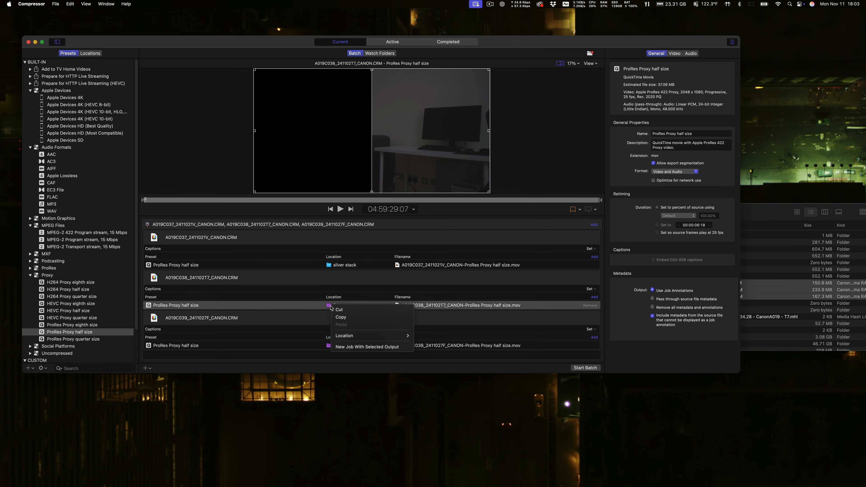
mouse_move(369, 336)
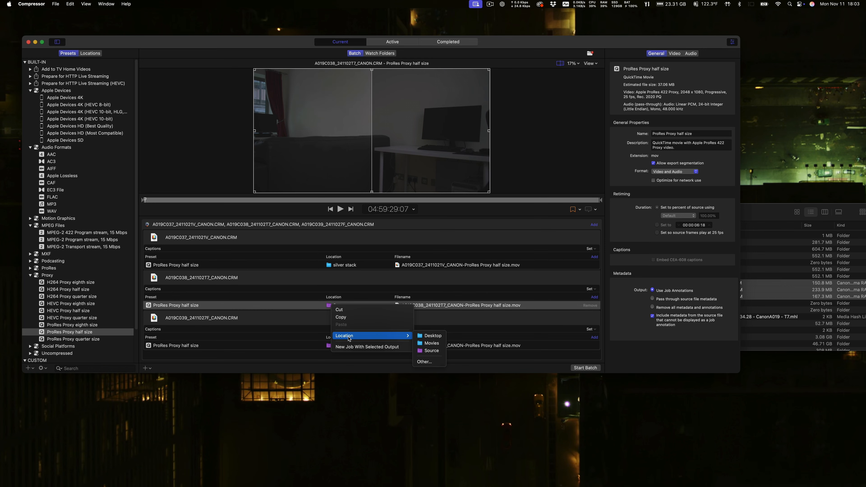
click(425, 362)
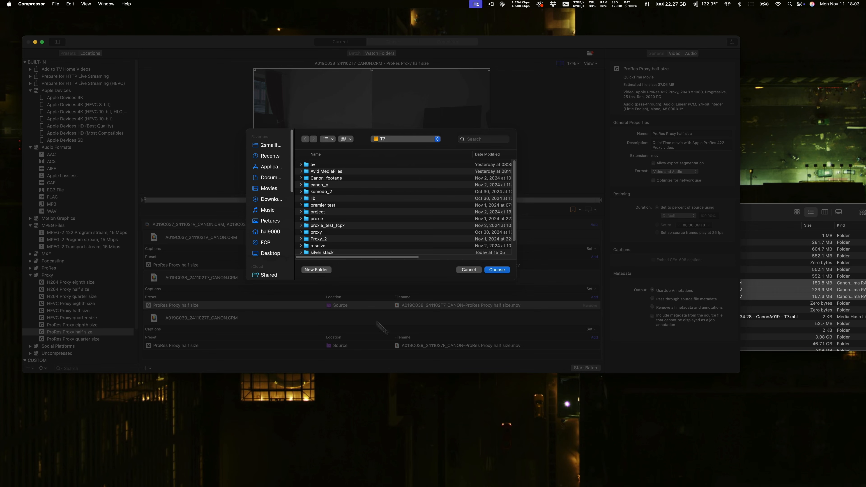
click(322, 253)
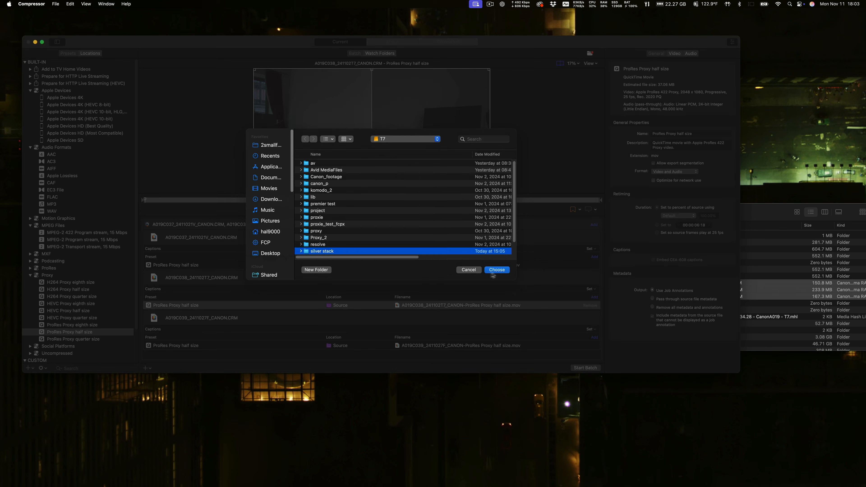
click(495, 271)
- Set the output location of clip A019C039's proxy to the T7 drive's silver stack folder
right_click(338, 346)
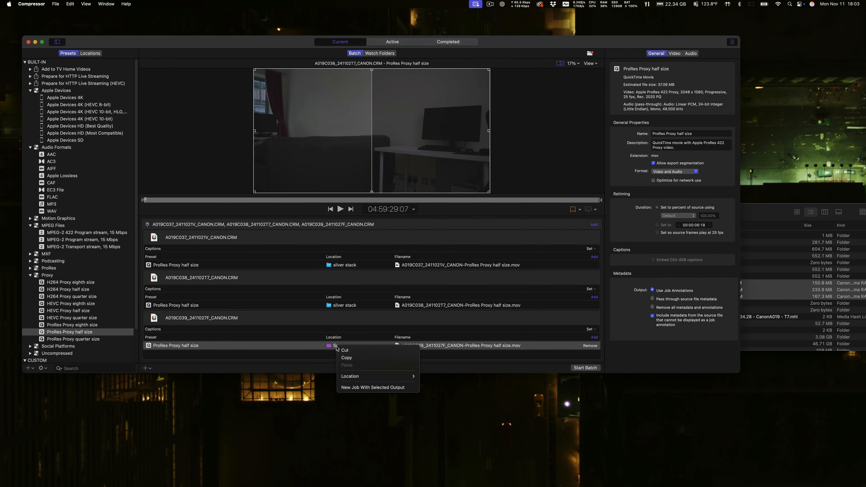
mouse_move(393, 377)
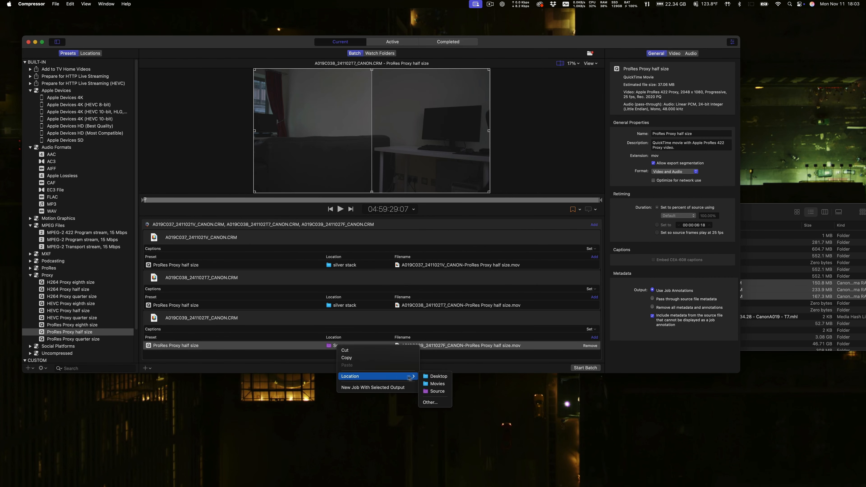
click(430, 403)
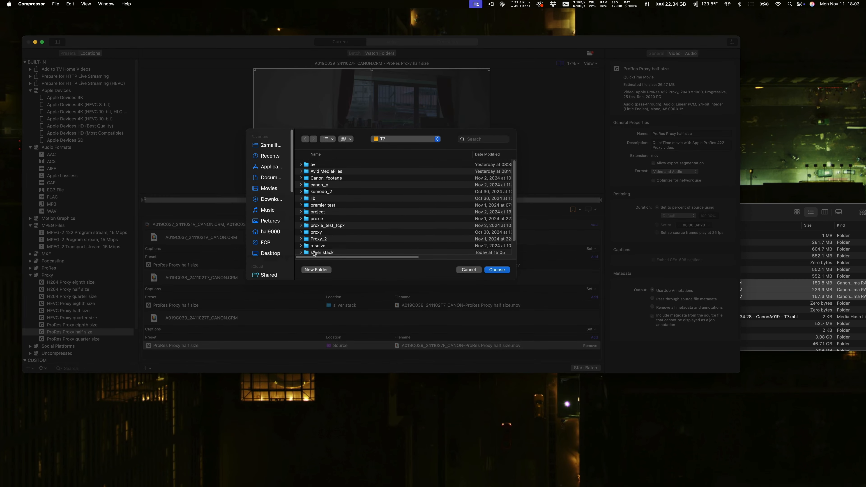
click(314, 253)
click(497, 270)
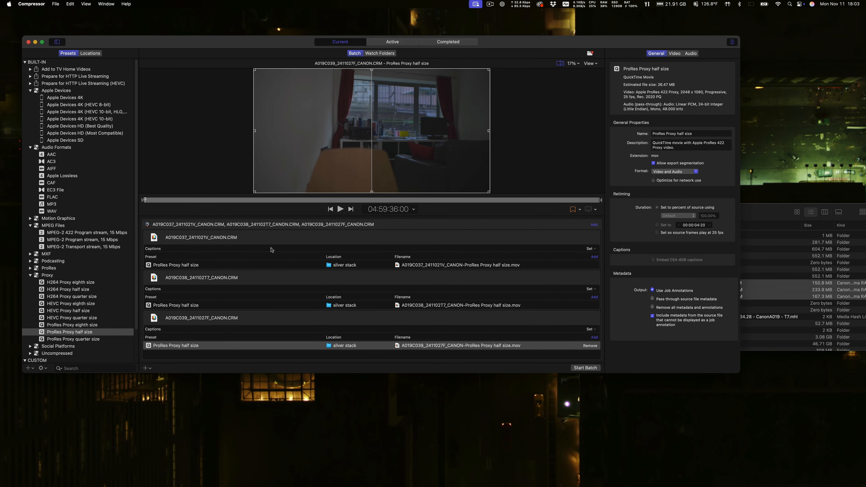
- Select all three jobs together, then select only A019C037's ProRes Proxy output to view its settings
click(270, 240)
shift+click(263, 280)
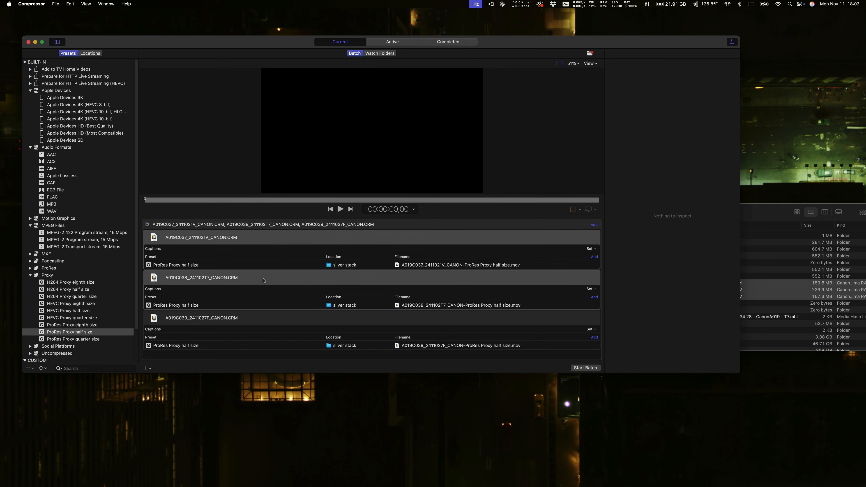
shift+click(263, 317)
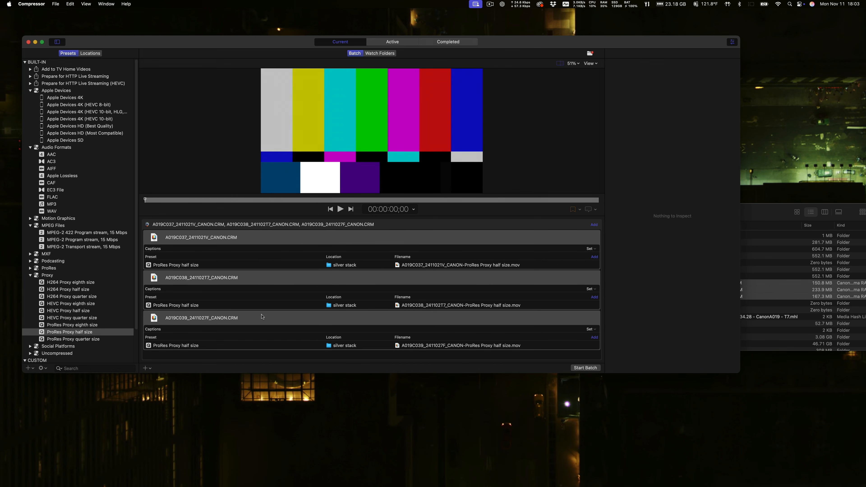
click(181, 266)
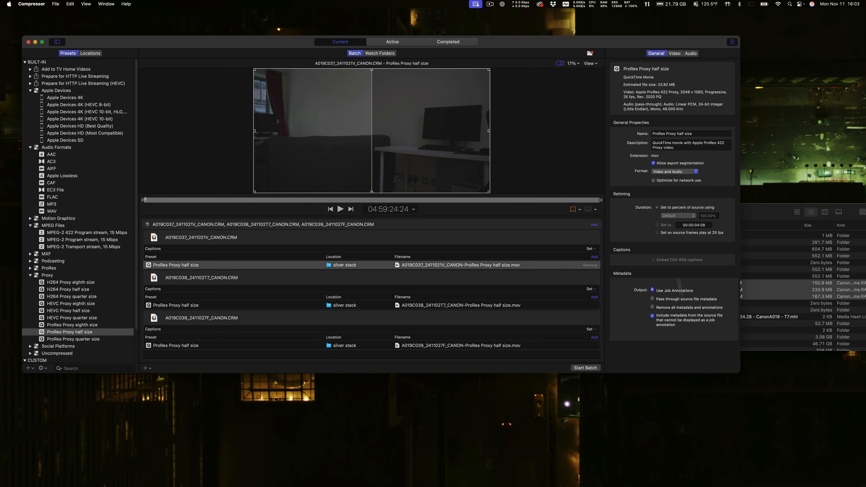
- Review the video and audio settings of A019C037's ProRes Proxy half size output and nudge the preview's comparison divider
click(674, 53)
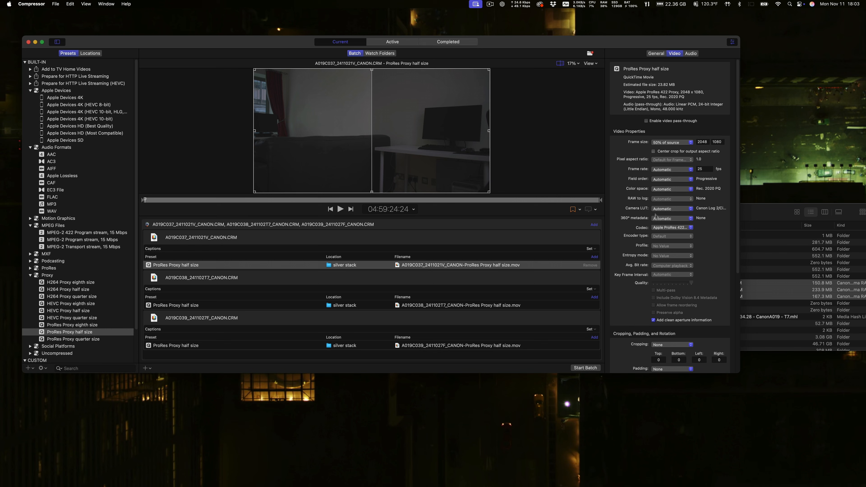
scroll(660, 288, down, 3)
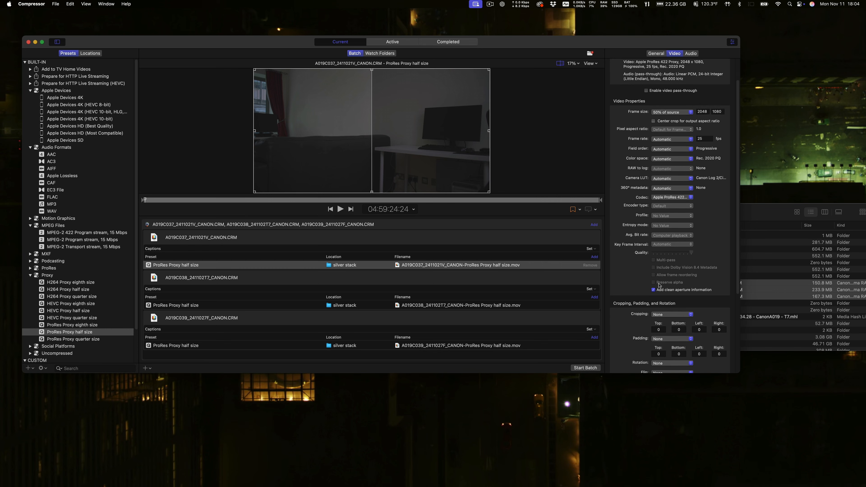
scroll(658, 267, up, 3)
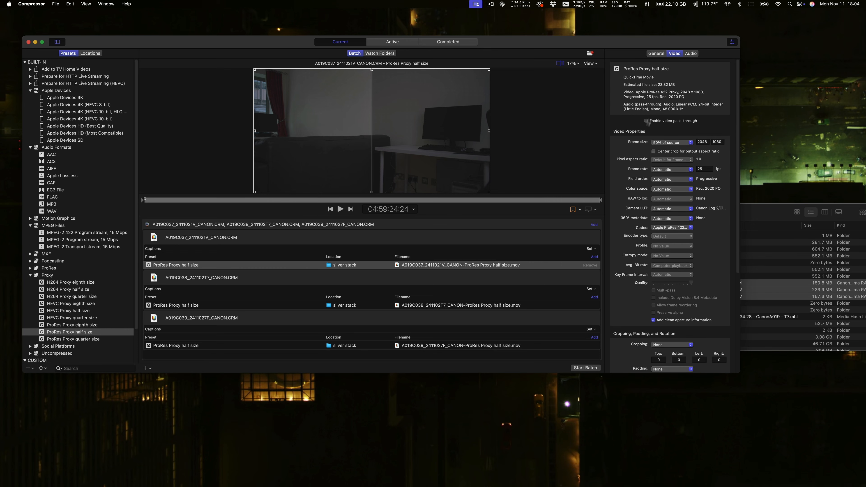
click(691, 54)
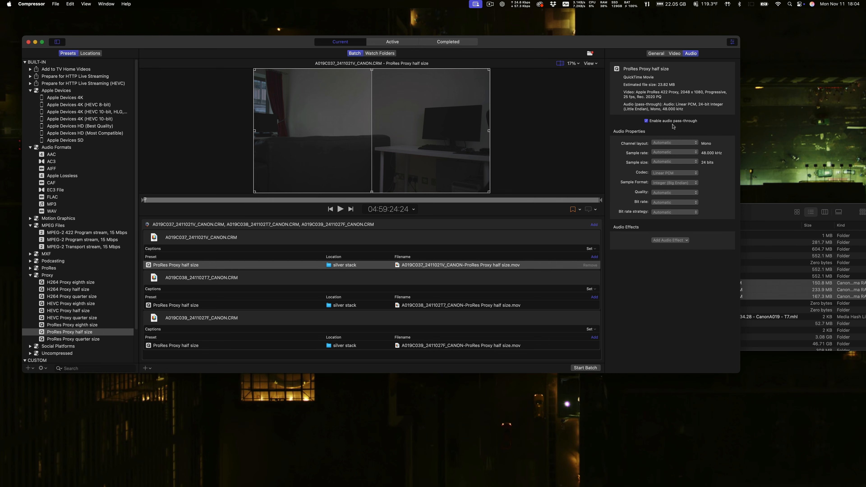
click(677, 55)
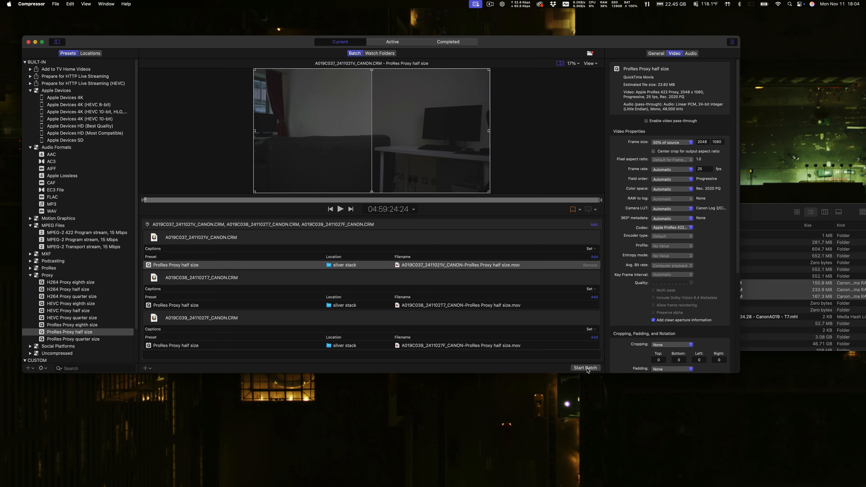
mouse_move(371, 163)
mouse_down()
mouse_move(461, 160)
mouse_move(372, 157)
mouse_up()
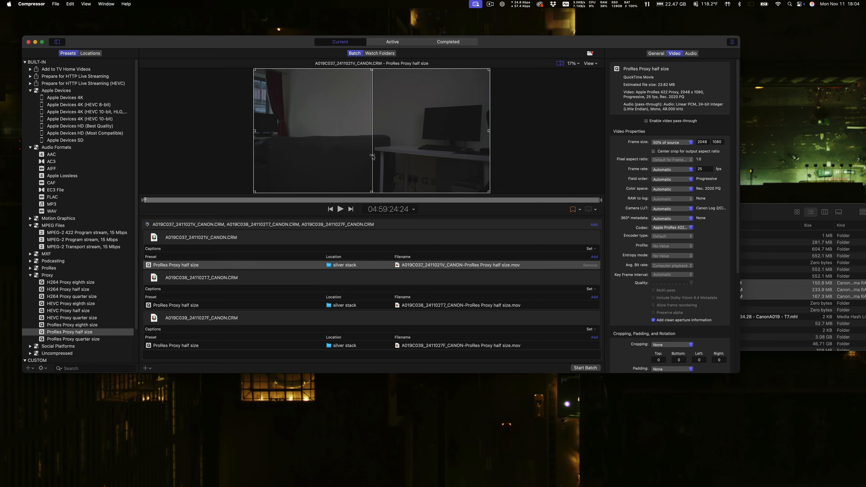
- Start the batch and expand its A019C037, A019C038 and A019C039 jobs to monitor each proxy's processing
click(586, 368)
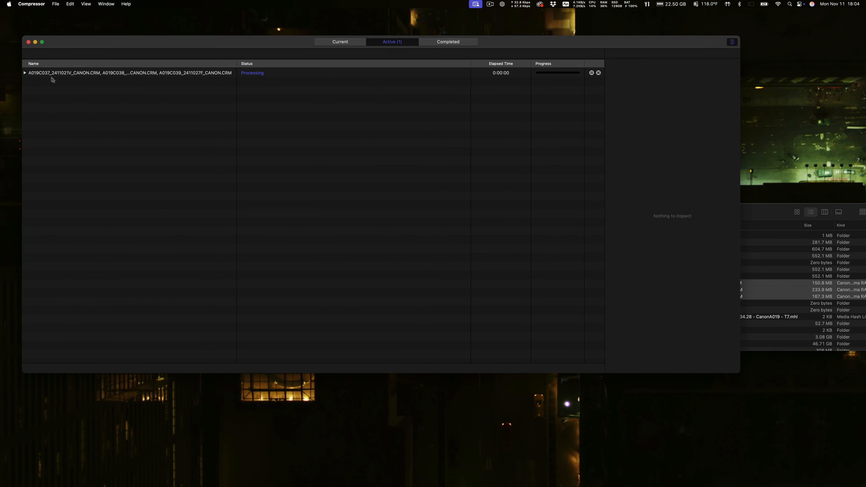
click(25, 72)
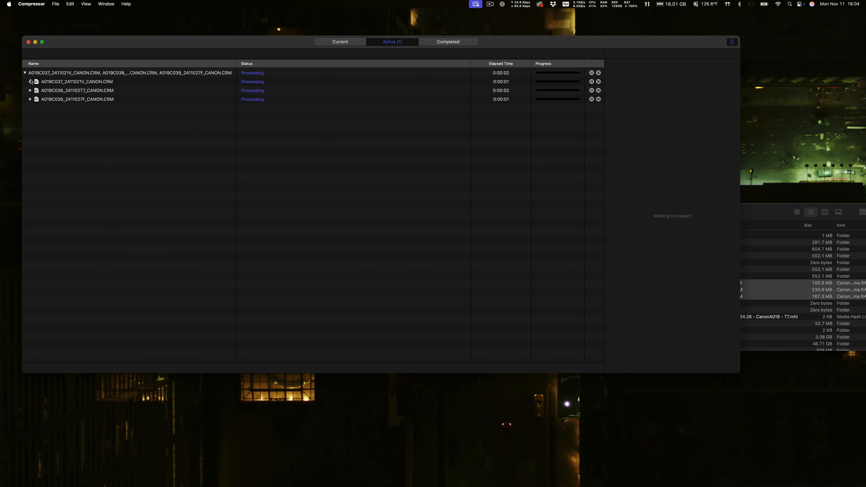
click(30, 82)
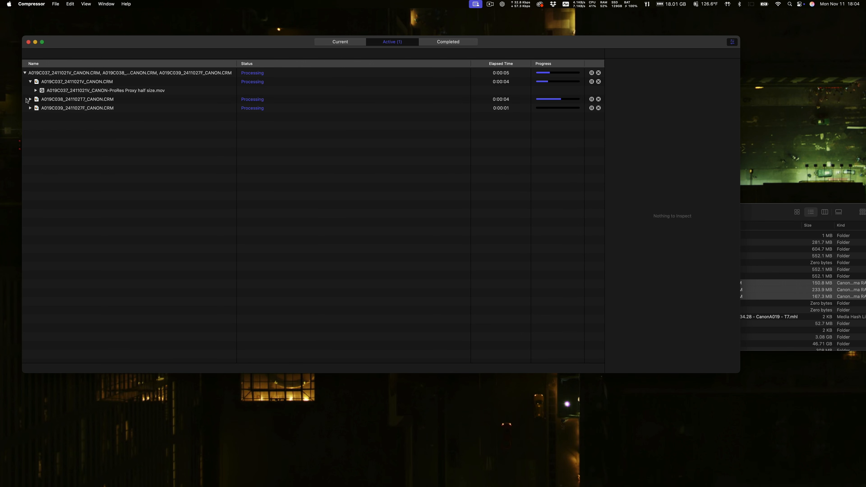
click(30, 99)
click(30, 116)
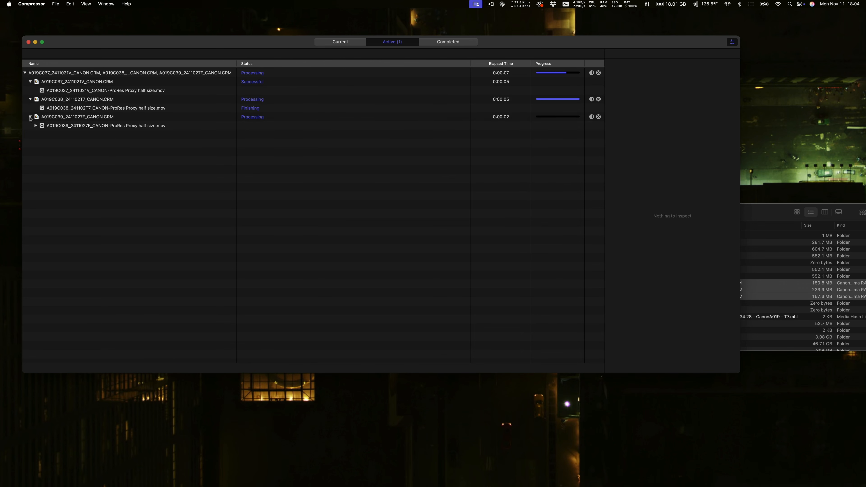
click(36, 126)
click(35, 126)
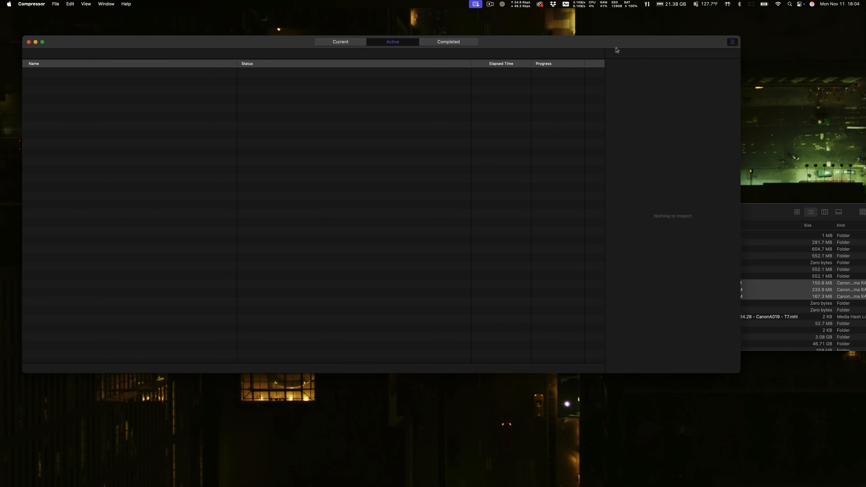
- Look through the completed jobs, the active jobs, the current batch and the watch folders
click(436, 44)
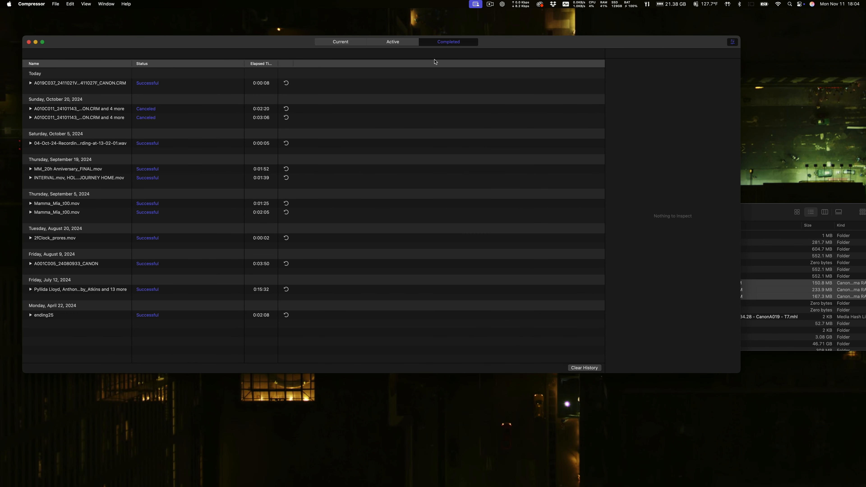
click(389, 43)
click(347, 45)
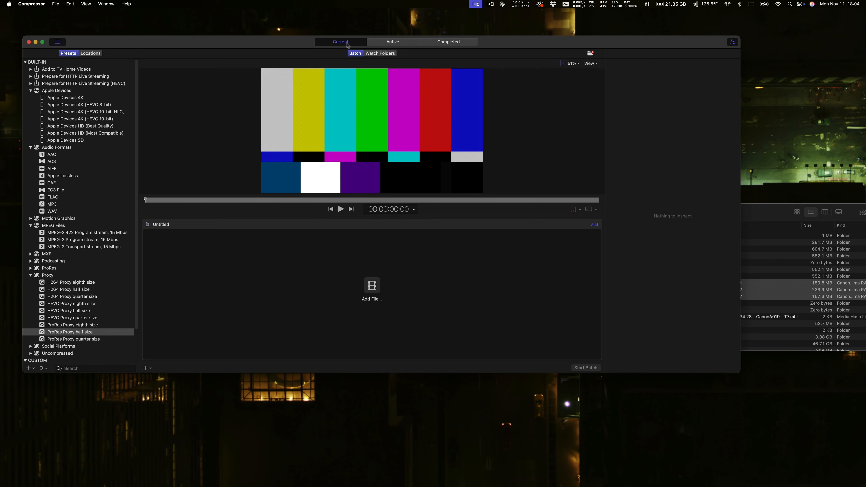
click(381, 55)
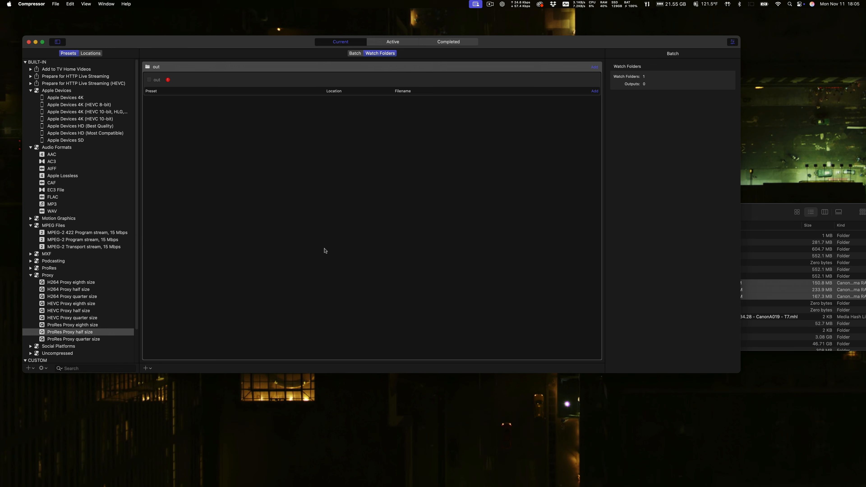
click(394, 42)
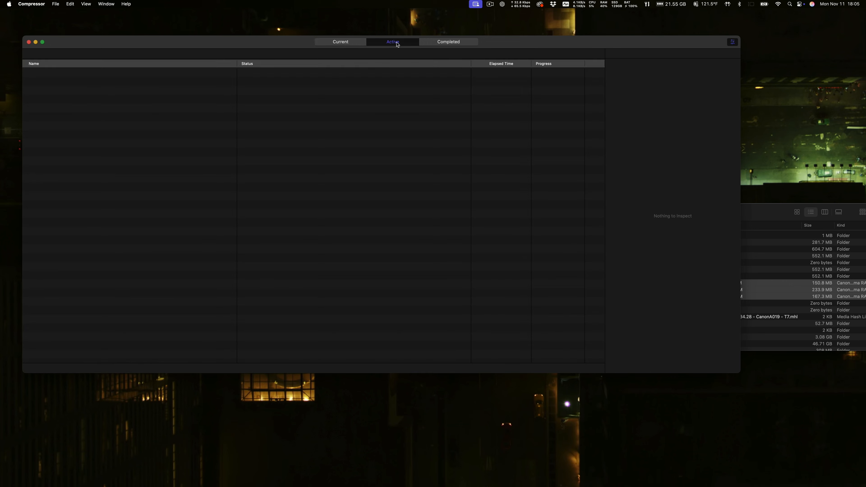
click(443, 43)
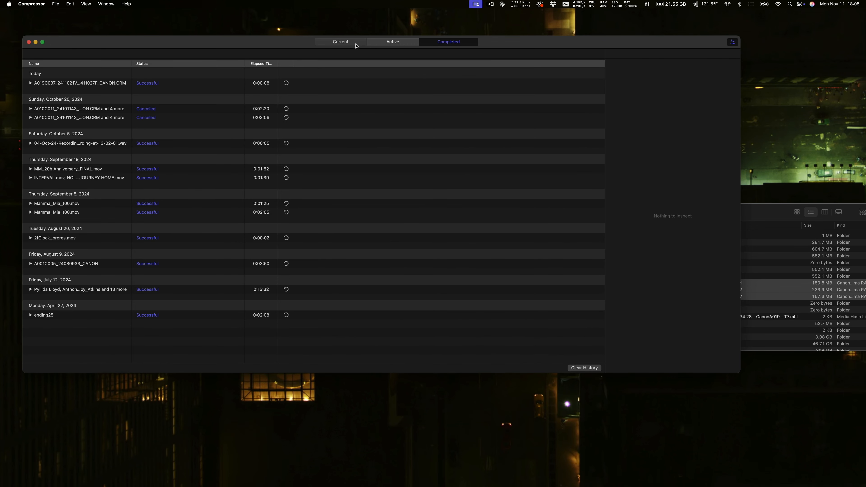
click(344, 43)
- Switch to the T7 window in Finder, enlarge it over Compressor and expand the silver stack folder
drag(766, 211, 564, 168)
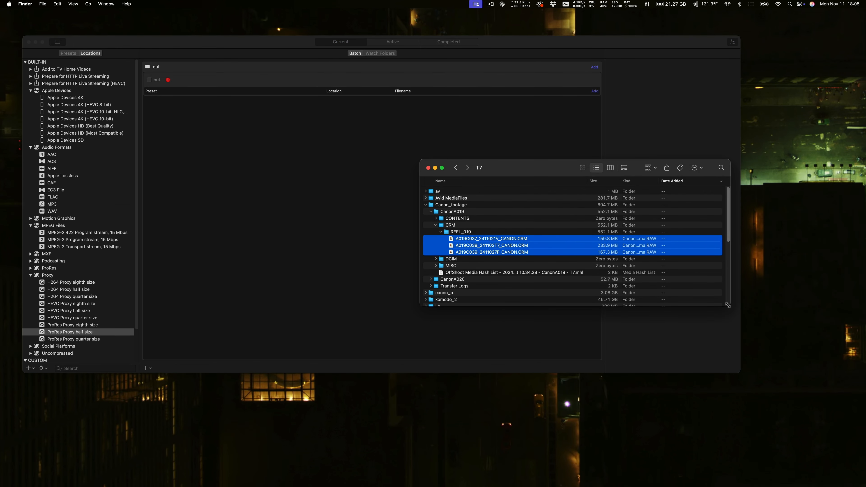
drag(733, 314, 791, 439)
scroll(584, 375, down, 2)
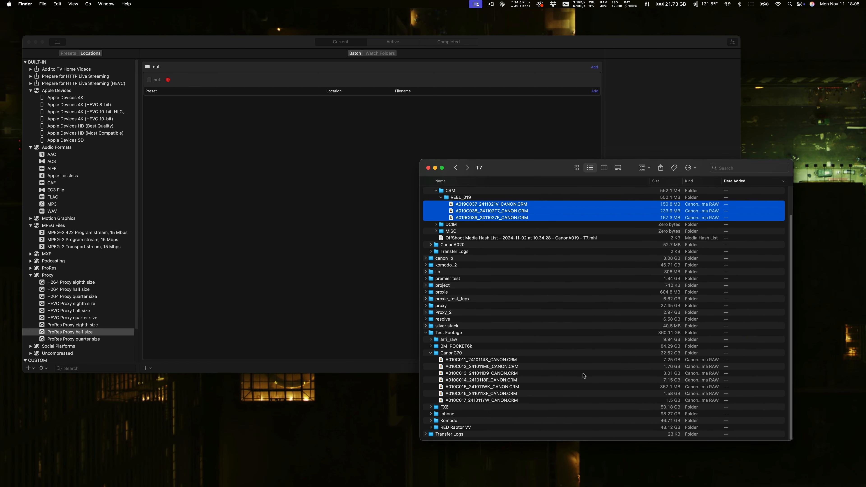
click(426, 326)
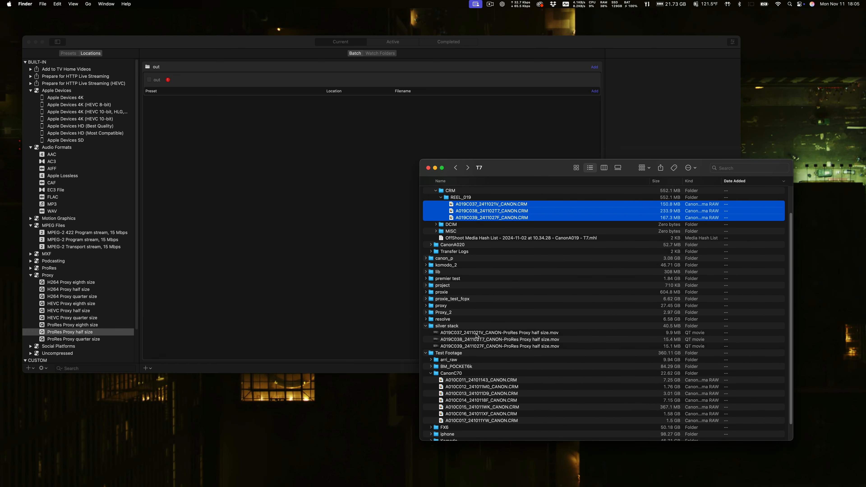
- Check the three ProRes Proxy half size movies in silver stack, collapse the folder and close the Finder window
click(446, 333)
click(477, 340)
click(477, 347)
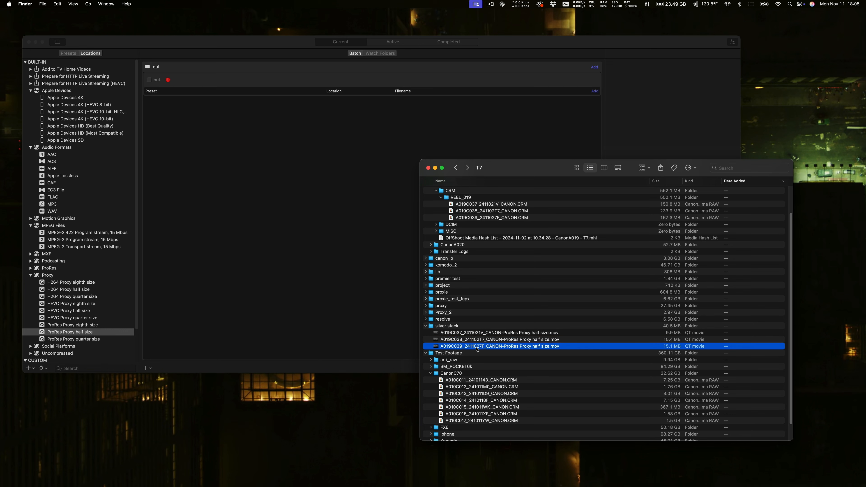
click(477, 334)
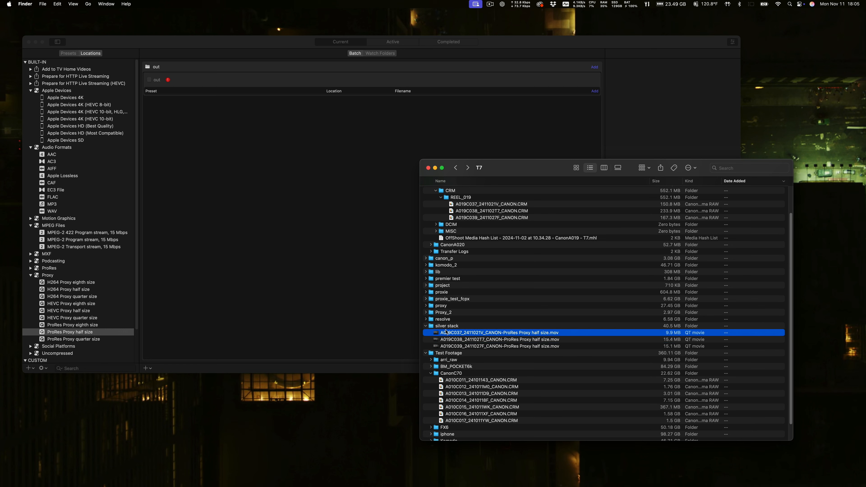
click(426, 327)
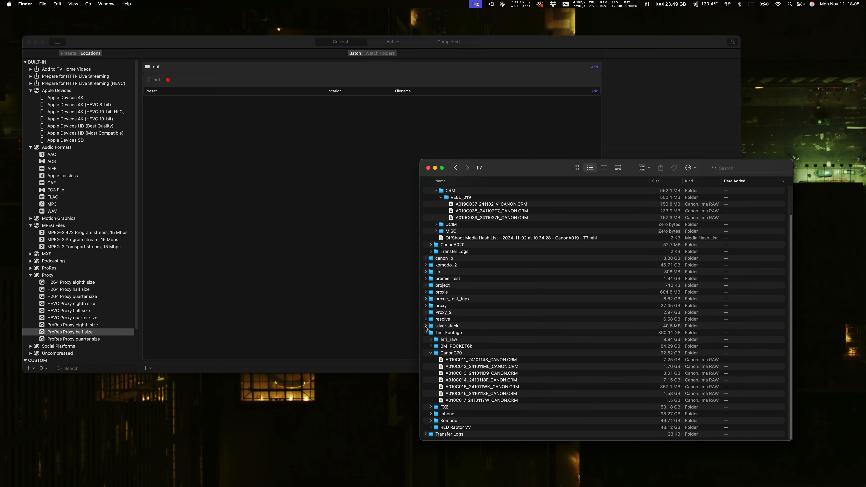
click(429, 168)
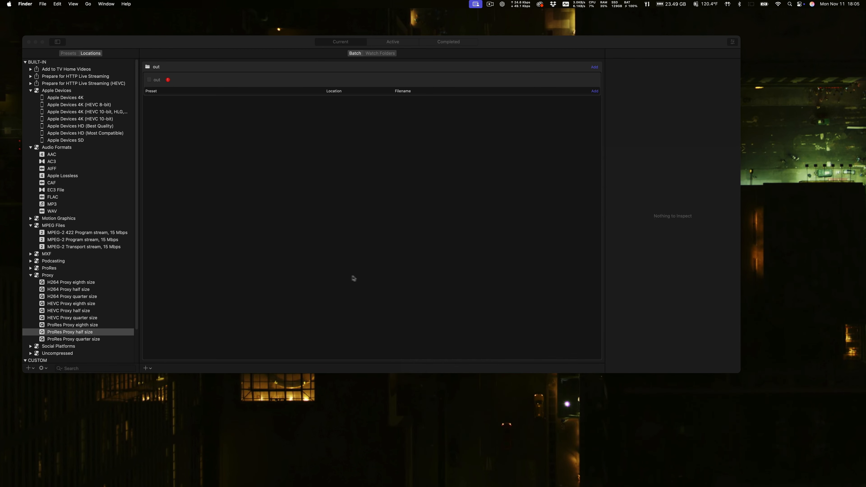
- Return to Compressor's empty current batch and duplicate the built-in H264 Proxy quarter size preset
click(379, 54)
click(389, 42)
click(352, 44)
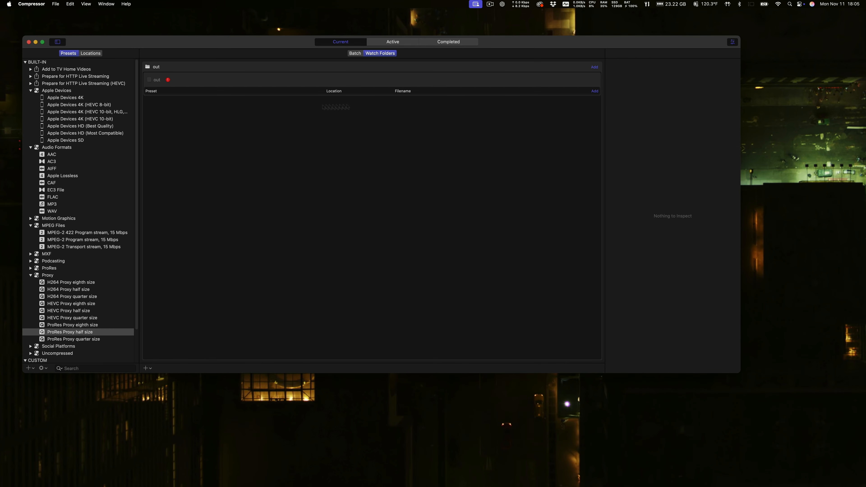
click(355, 53)
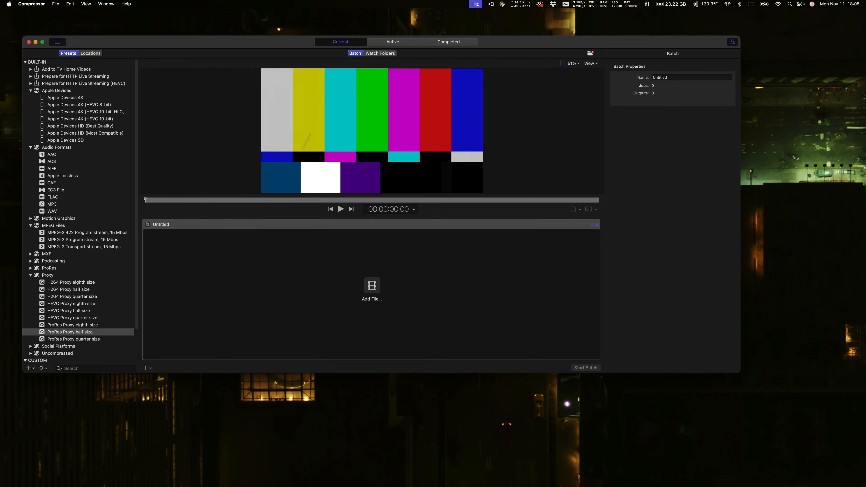
click(63, 296)
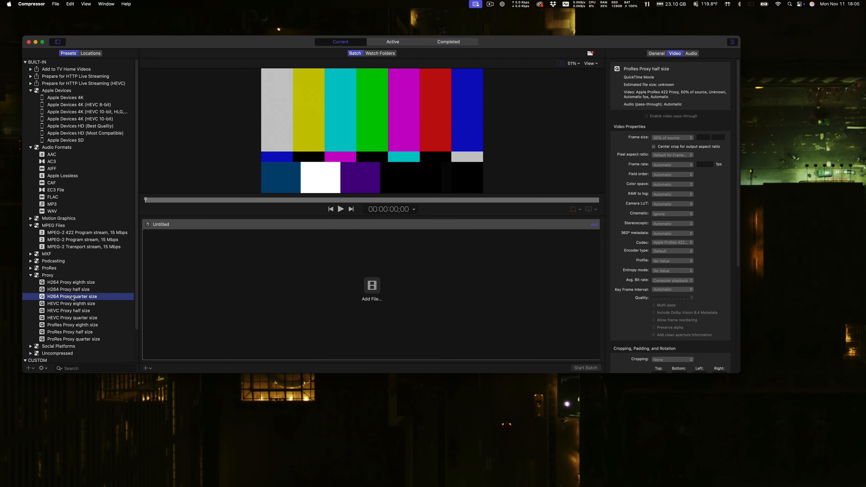
right_click(78, 298)
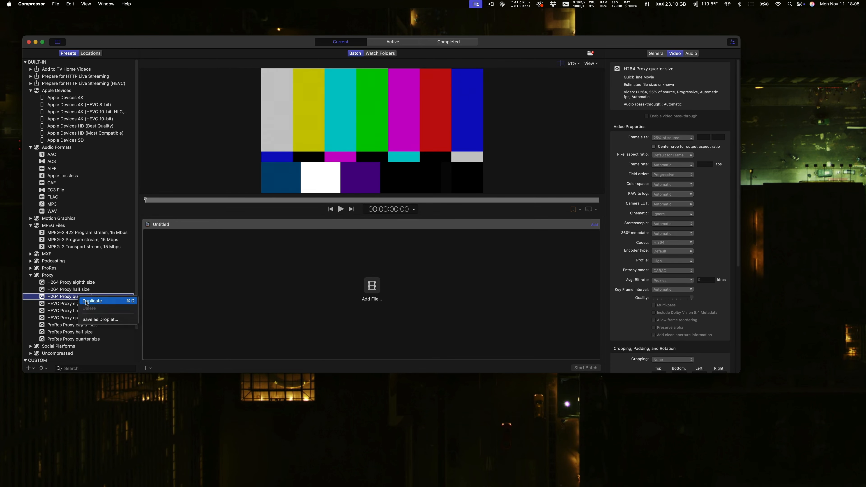
click(86, 301)
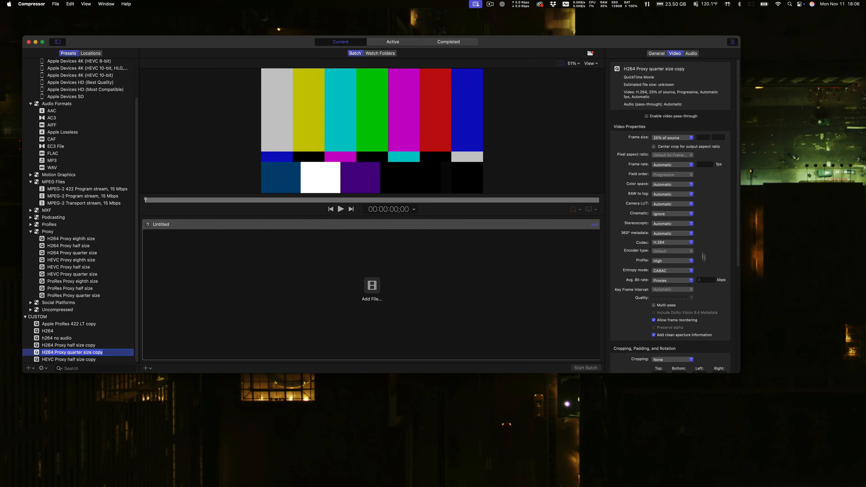
- Examine the duplicated preset's video properties, resize filter choices, available video effects and audio properties
scroll(677, 301, down, 3)
scroll(678, 300, down, 6)
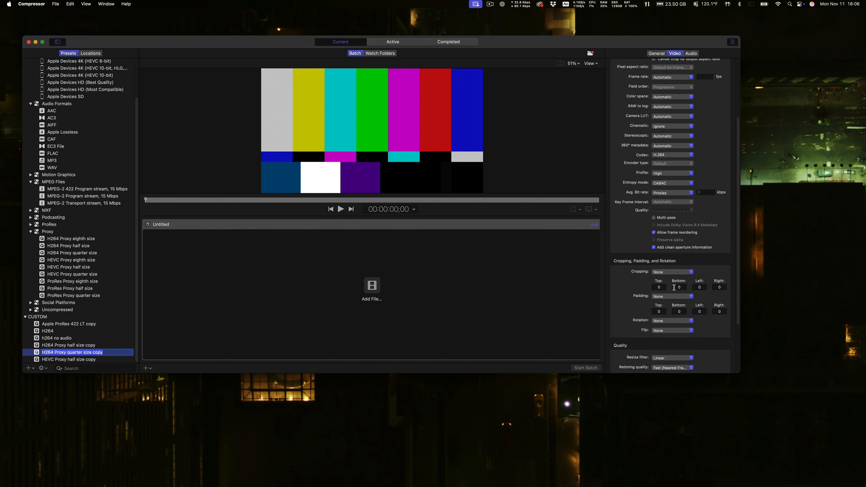
click(674, 289)
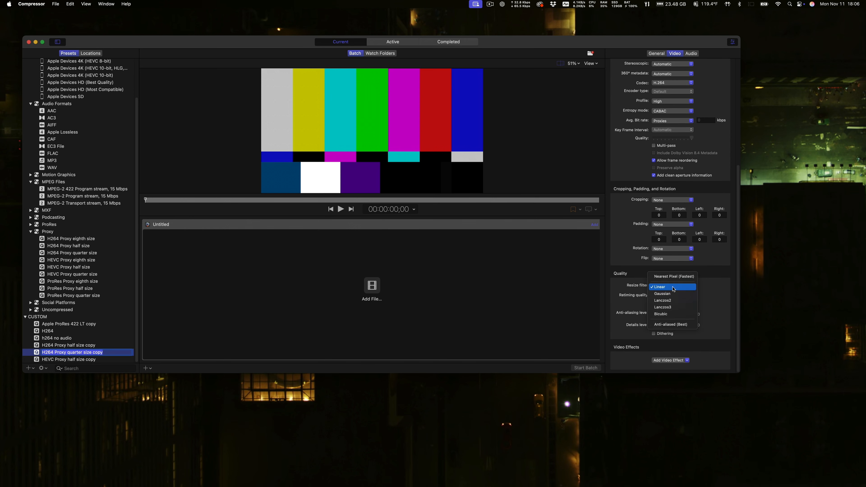
click(674, 288)
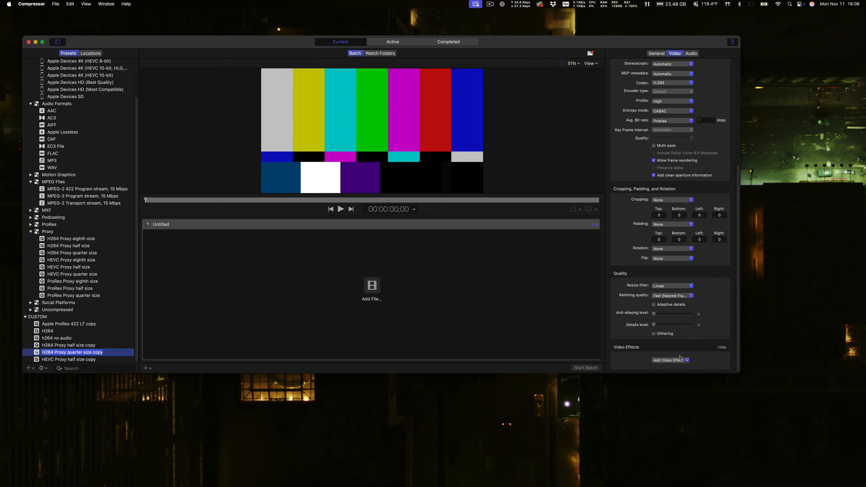
click(683, 361)
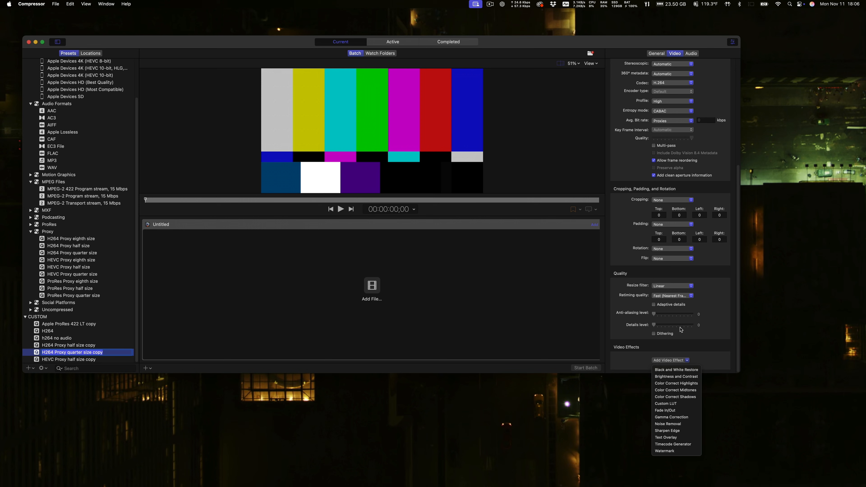
click(710, 345)
scroll(698, 324, up, 5)
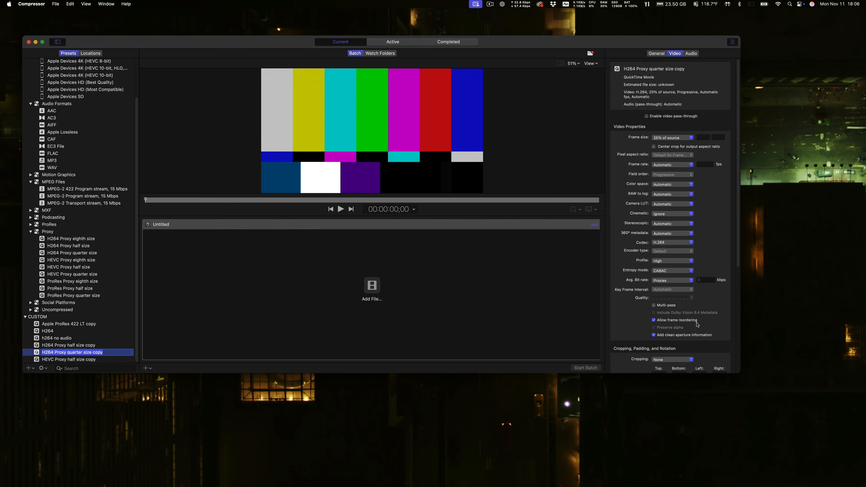
click(691, 53)
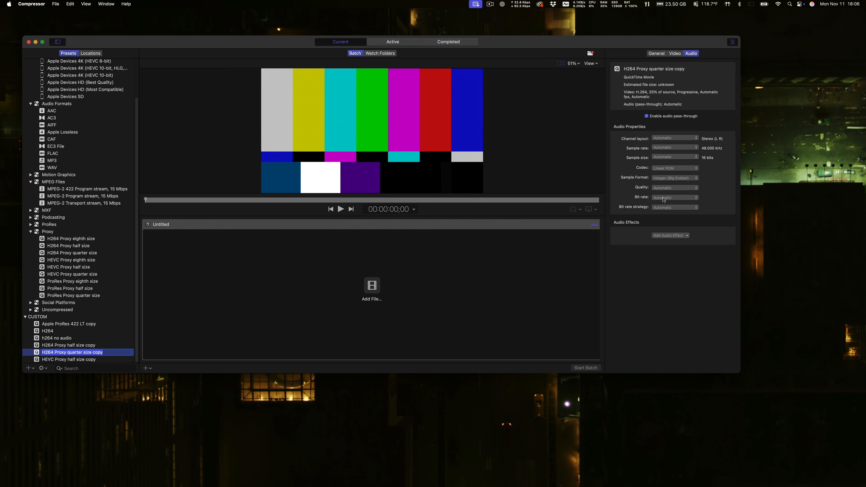
click(681, 236)
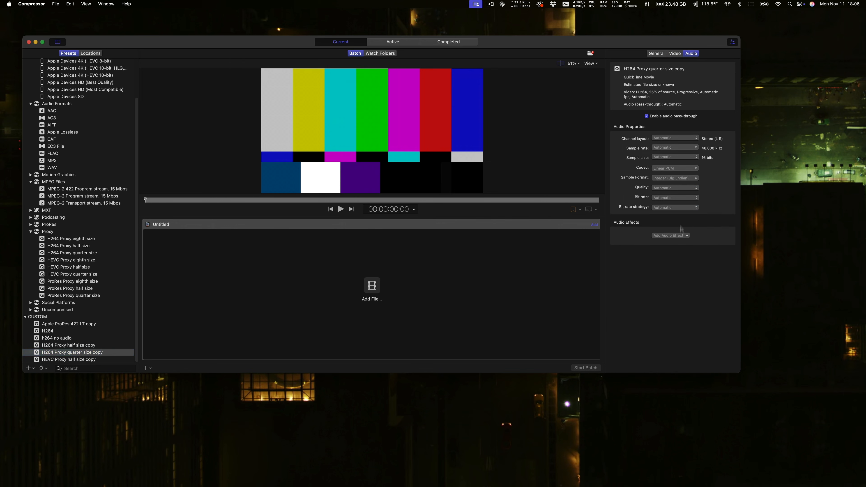
- Disable audio pass-through on the H264 Proxy quarter size copy preset and check which audio effects can be added
click(646, 116)
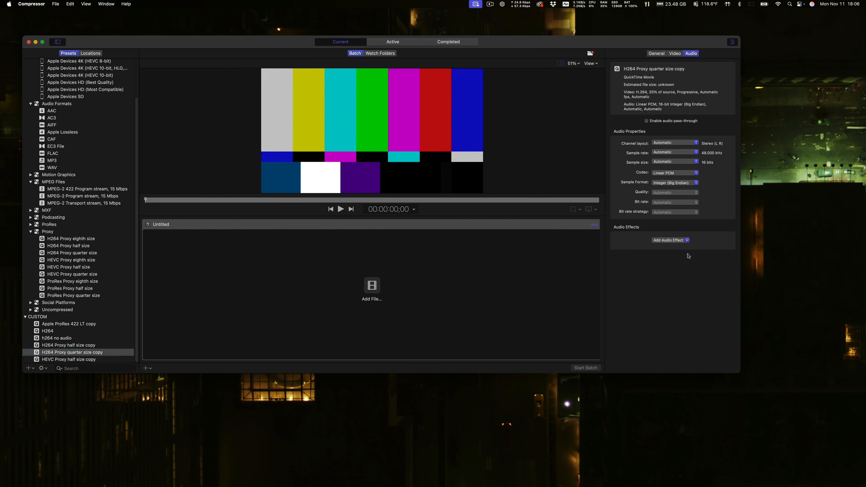
click(686, 241)
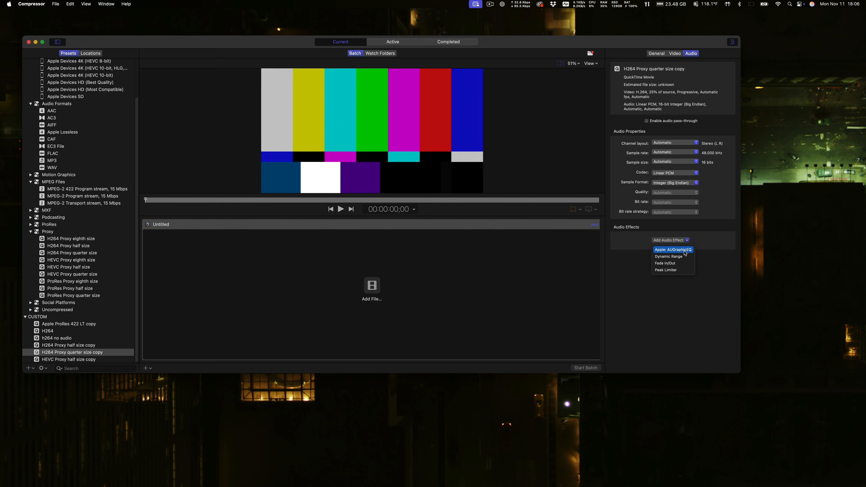
click(692, 222)
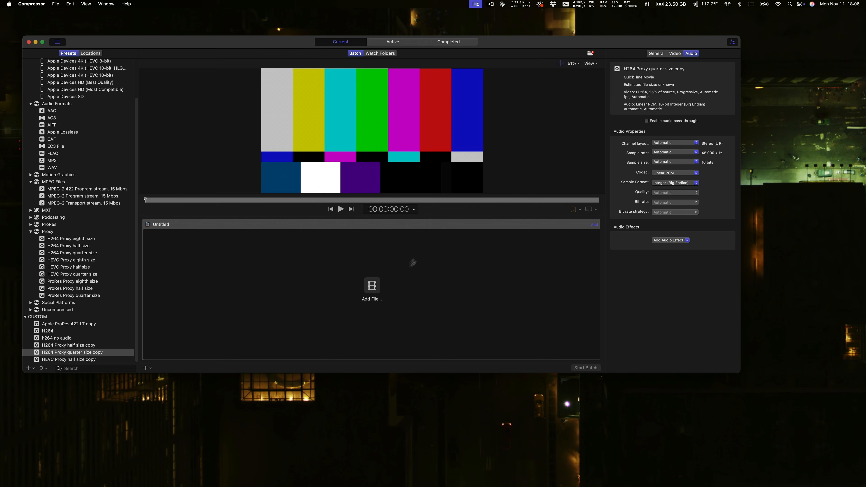
- Collapse the built-in Apple Devices, Audio Formats, MPEG Files and Proxy preset groups
scroll(105, 253, up, 3)
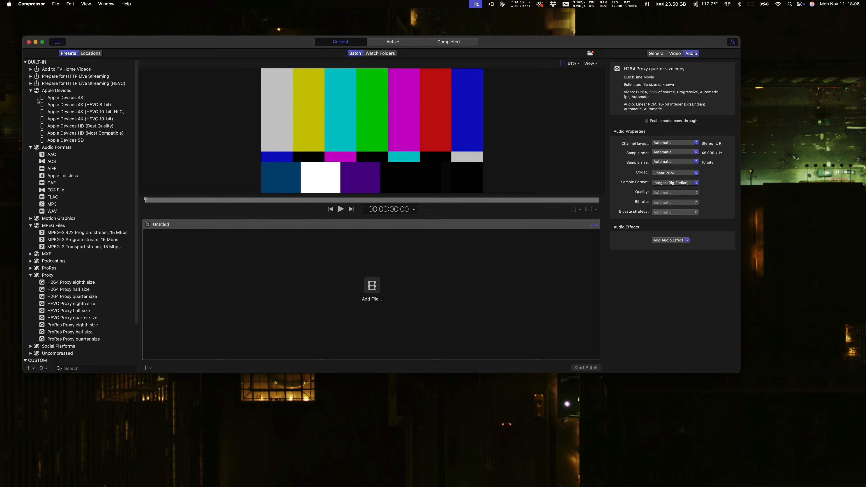
click(31, 70)
click(31, 69)
click(31, 91)
click(30, 98)
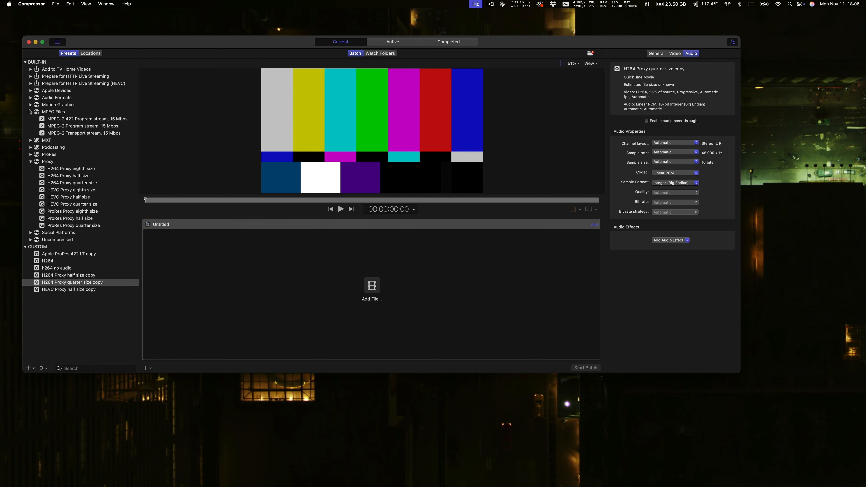
click(31, 111)
click(30, 141)
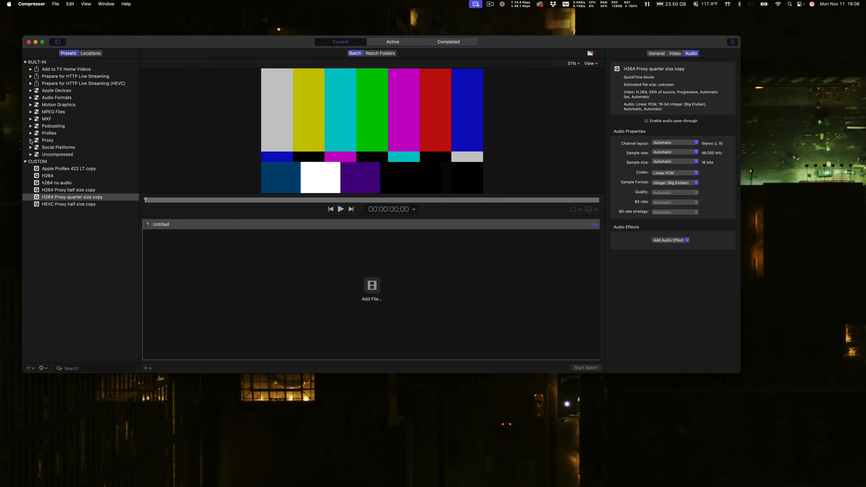
- Expand the Apple Devices presets and view the settings of Apple Devices 4K and its HEVC 10-bit, HLG, Dolby Vision 8.4 variant
click(31, 91)
click(57, 98)
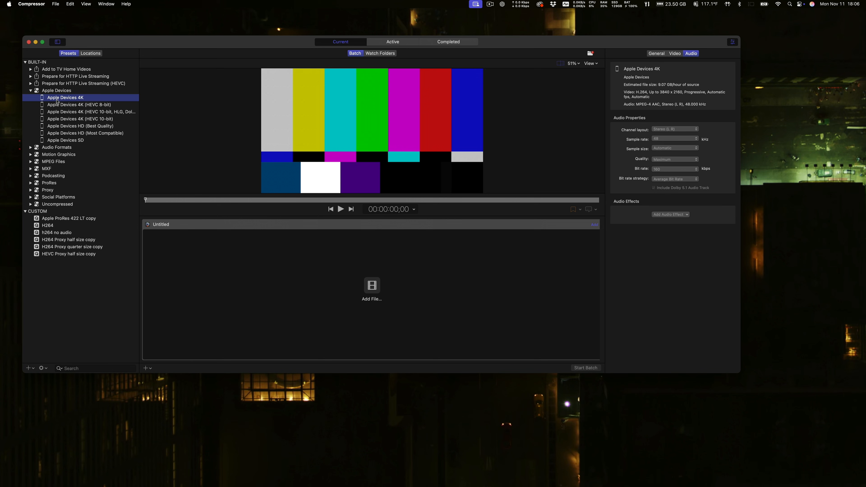
click(65, 112)
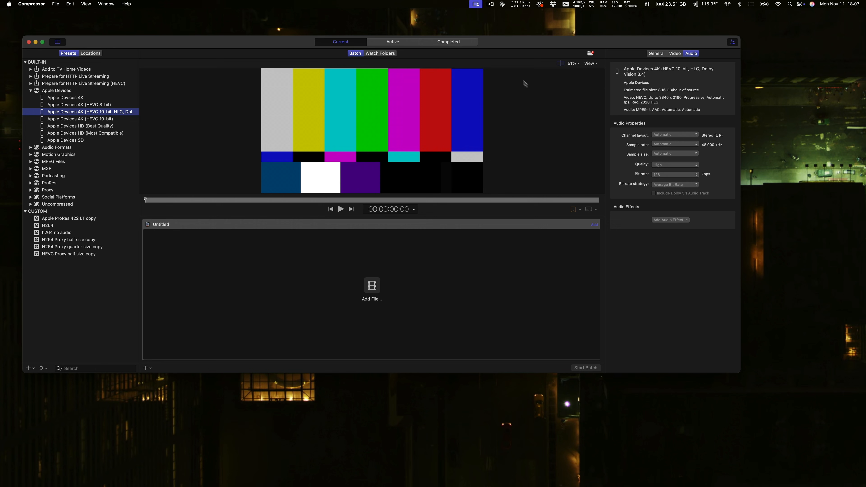
click(491, 5)
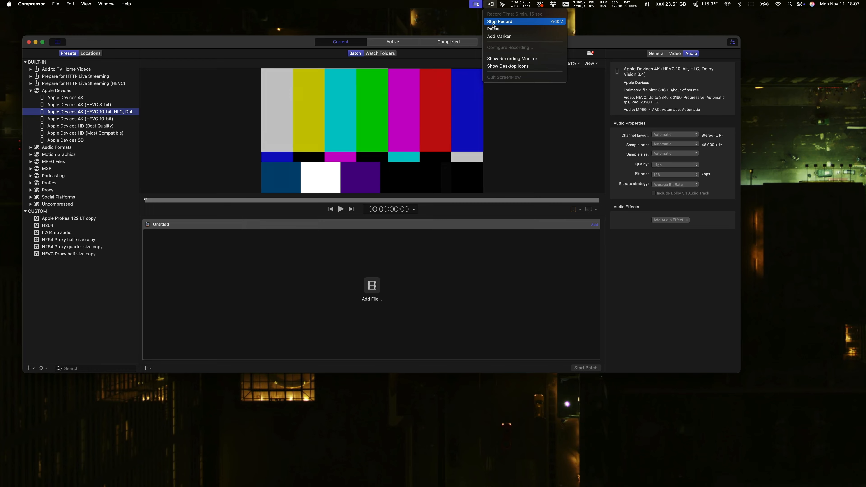
click(494, 26)
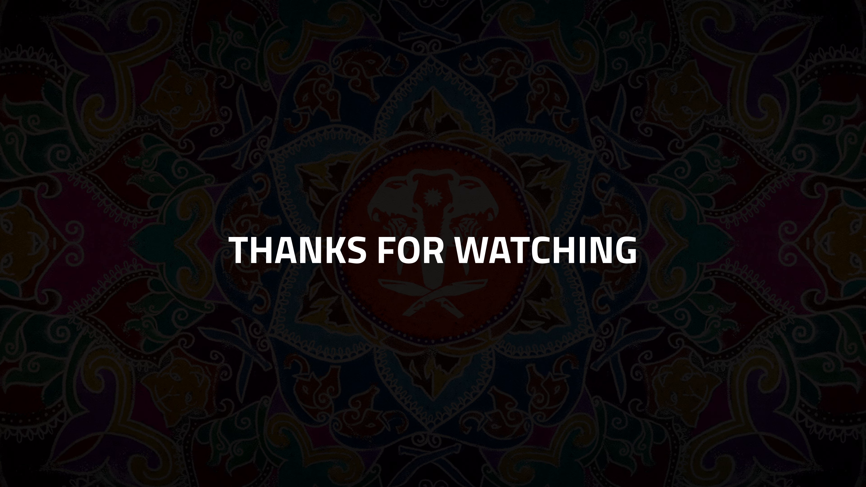